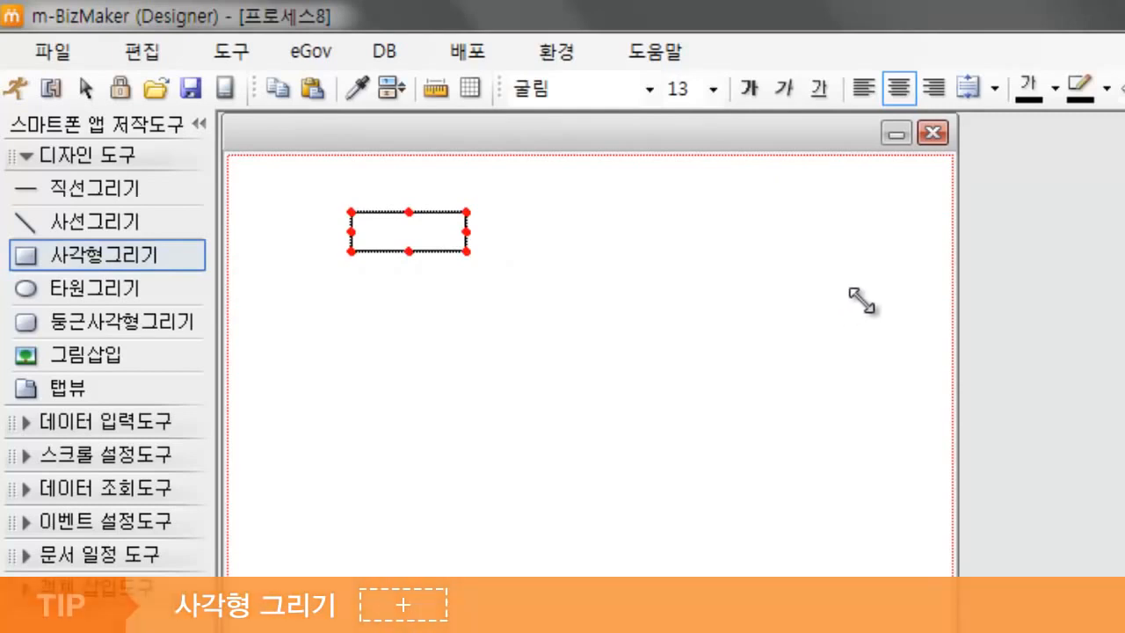
Step: Enter the title text 글쓰기 in the wide rectangle near the form's upper edge
left_click(710, 263)
type("ㄱ")
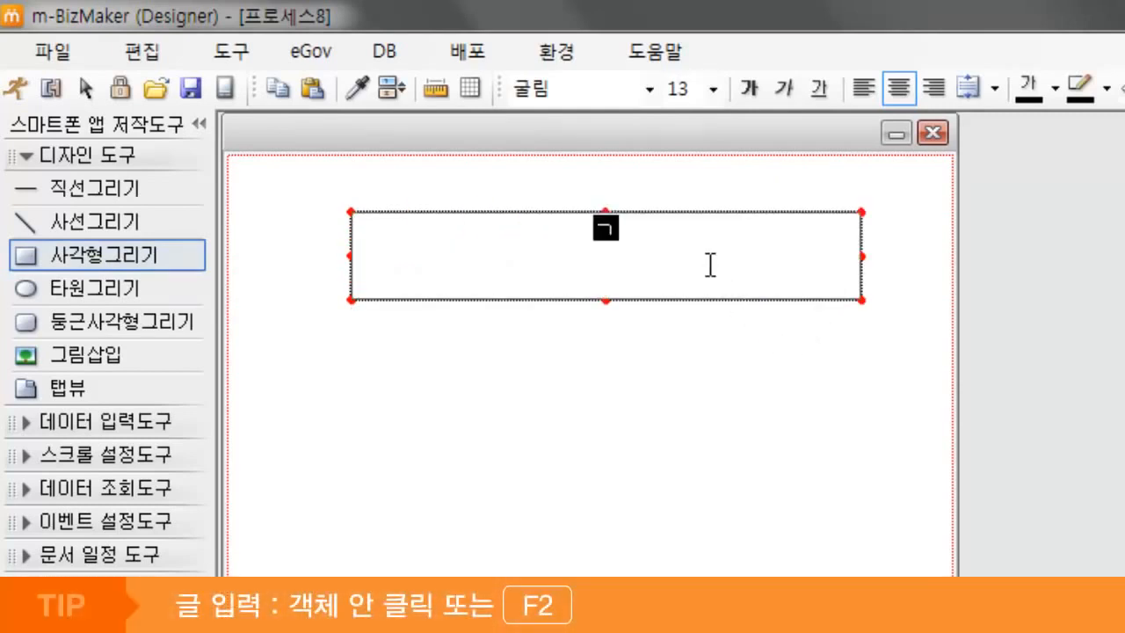
type("쓰기")
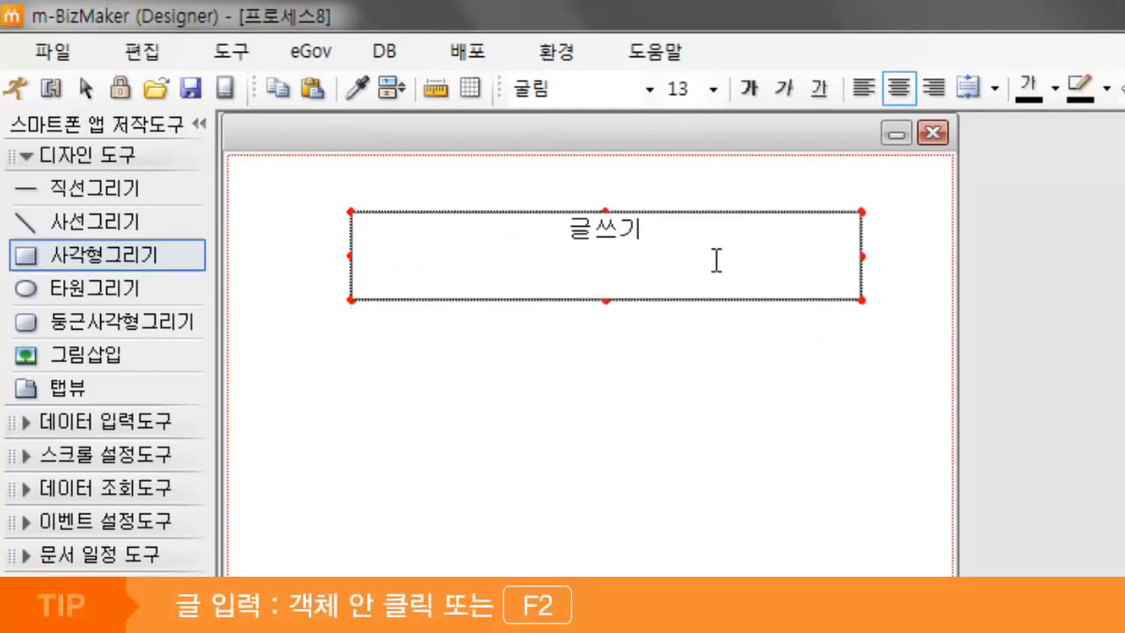
Step: Format the 글쓰기 title text at font size 26 in bold
left_click(713, 91)
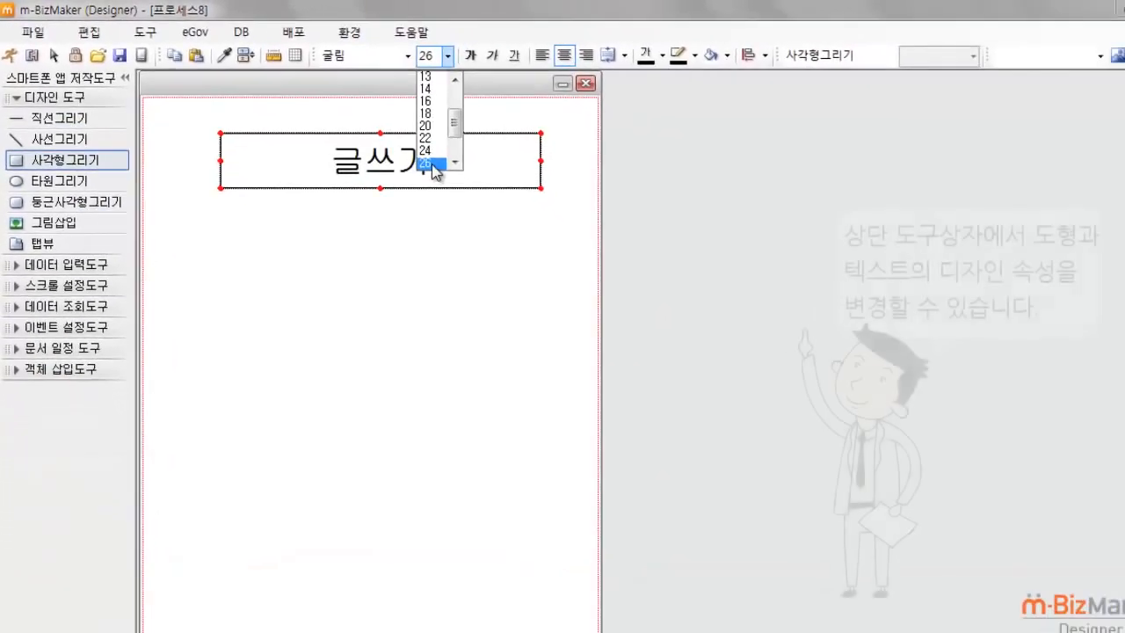
left_click(689, 274)
left_click(471, 54)
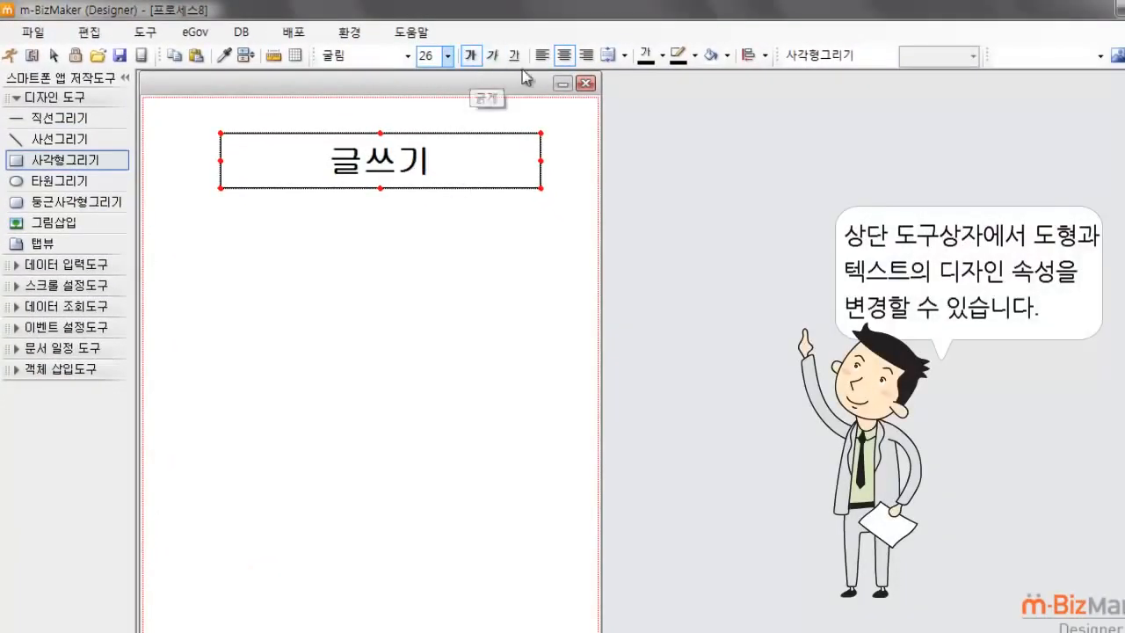
left_click(663, 55)
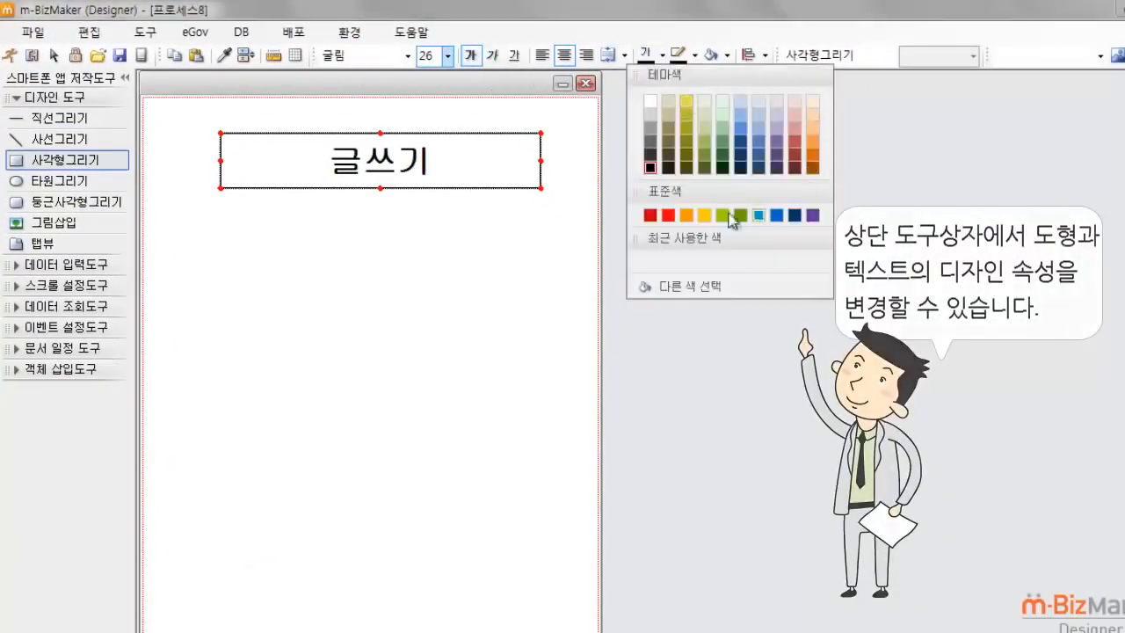
left_click(527, 239)
left_click(522, 232)
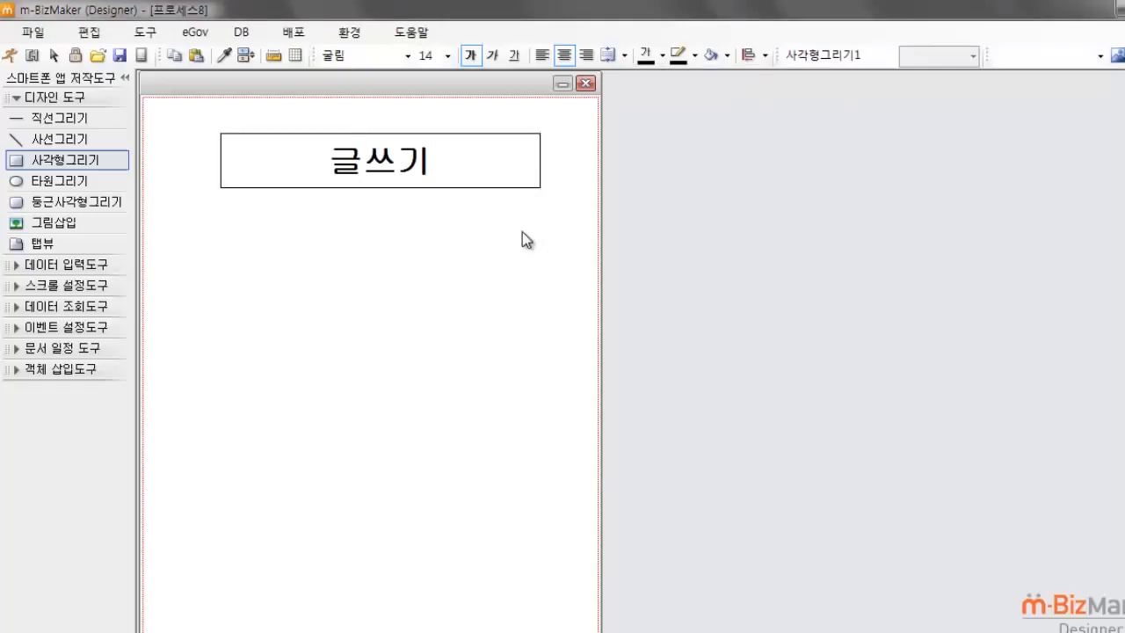
Step: Draw a small rectangle below the title near the form's left edge, enlarge it and copy it downward into a column of five evenly spaced boxes
left_click(88, 160)
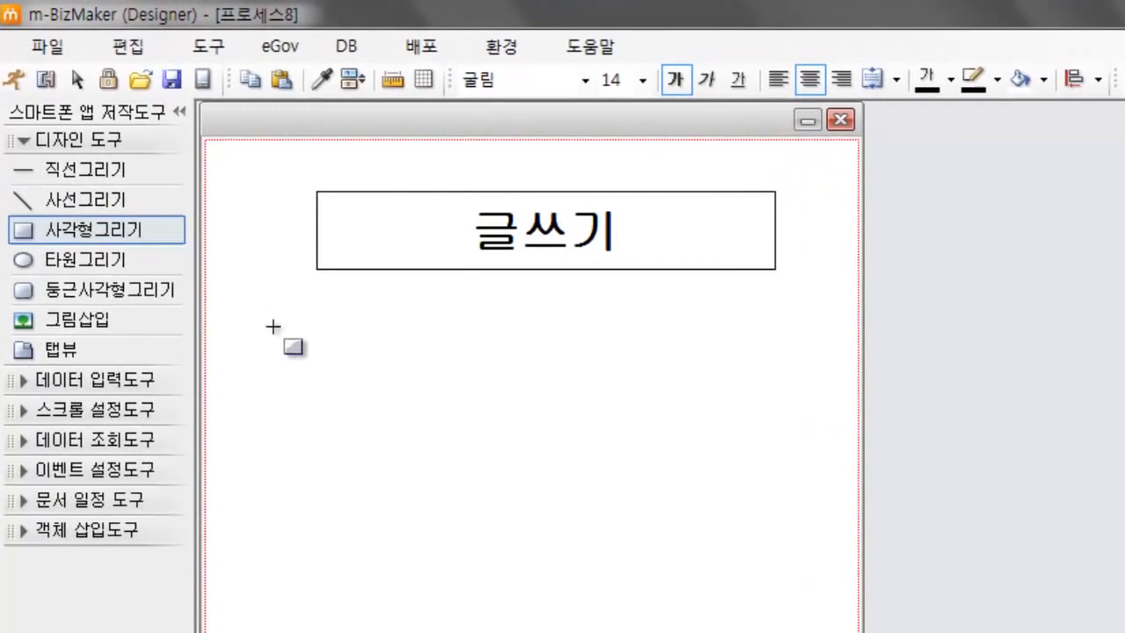
left_click(296, 351)
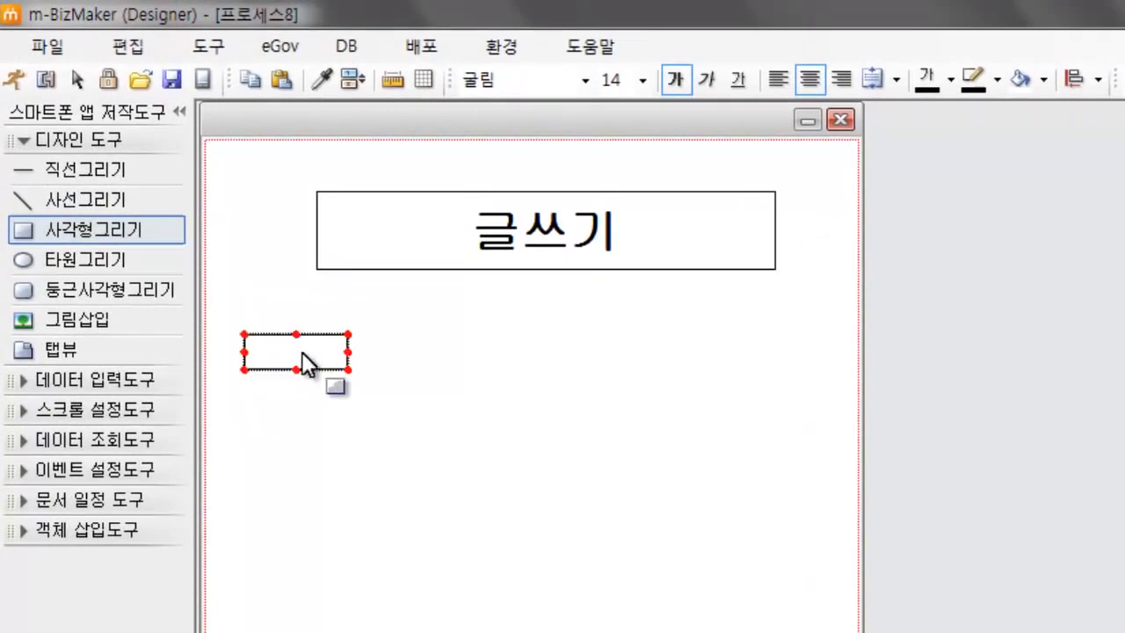
left_click_drag(363, 378, 402, 379)
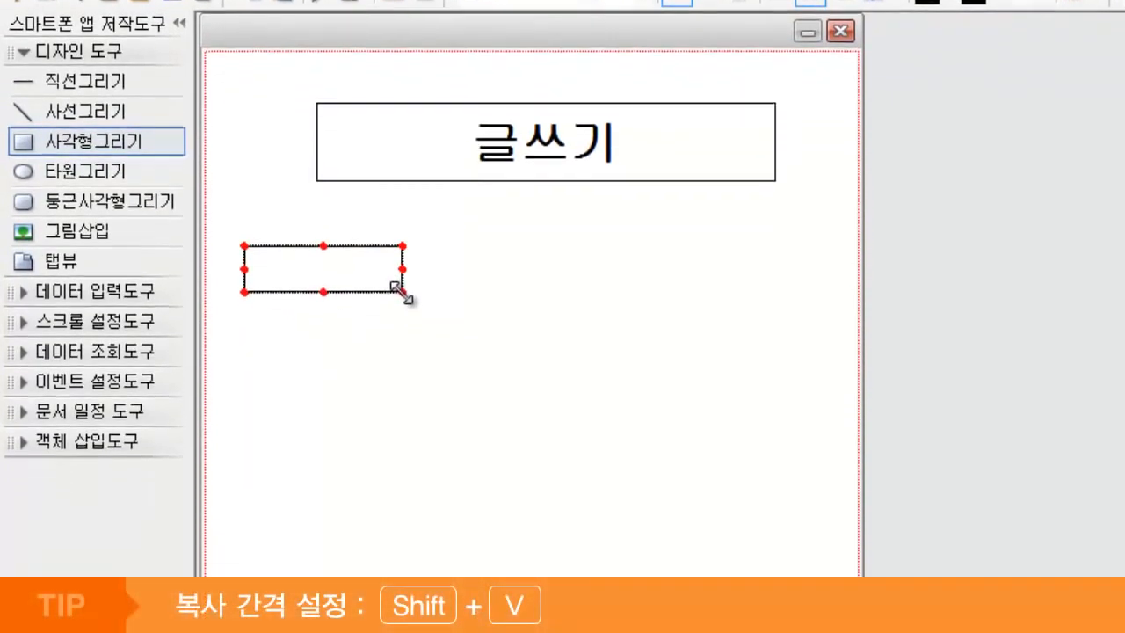
key("shift+v")
key("shift+v")
key("shift+v")
key("shift+v")
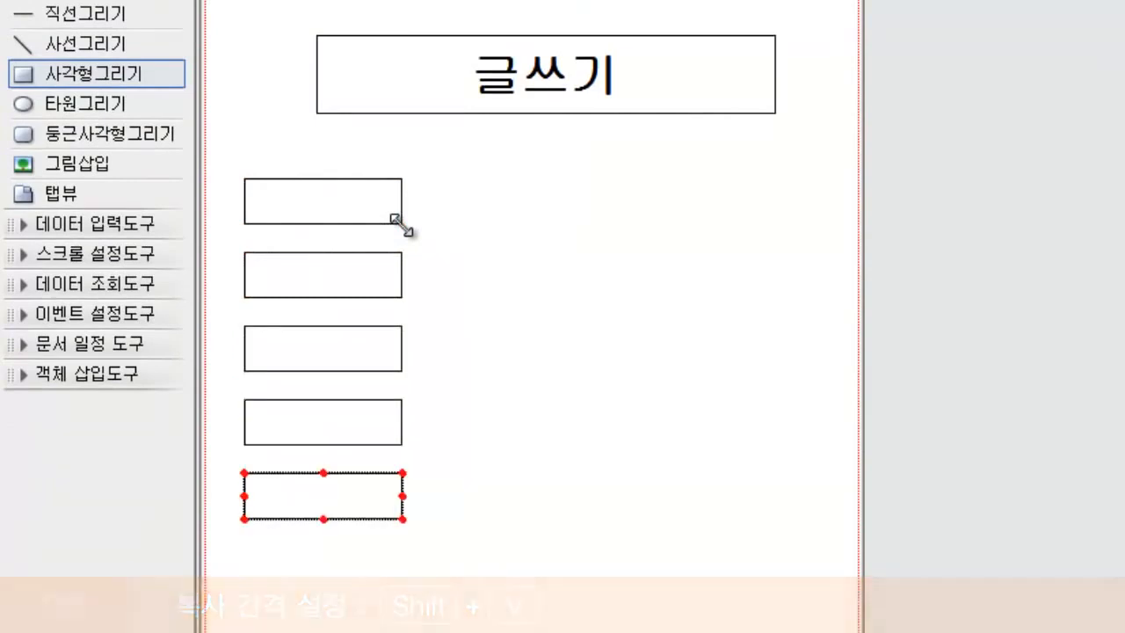
Step: Label the five boxes from top to bottom 글번호, 제목, 작성자, 날짜 and 본문
left_click(340, 201)
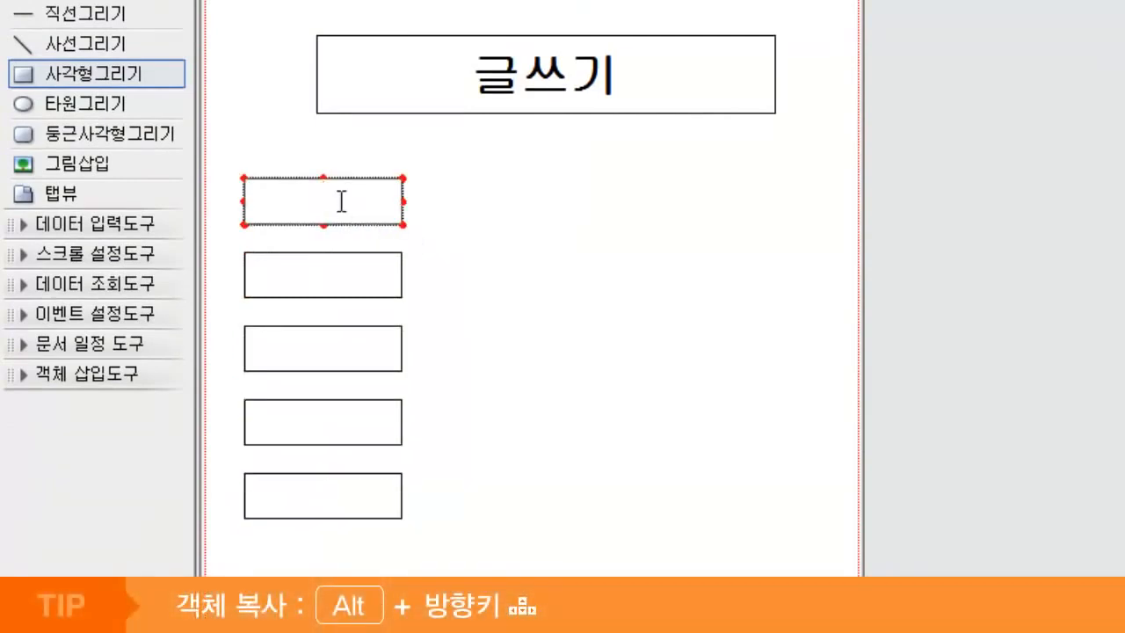
type("ㄱ")
type("번호")
key("Tab")
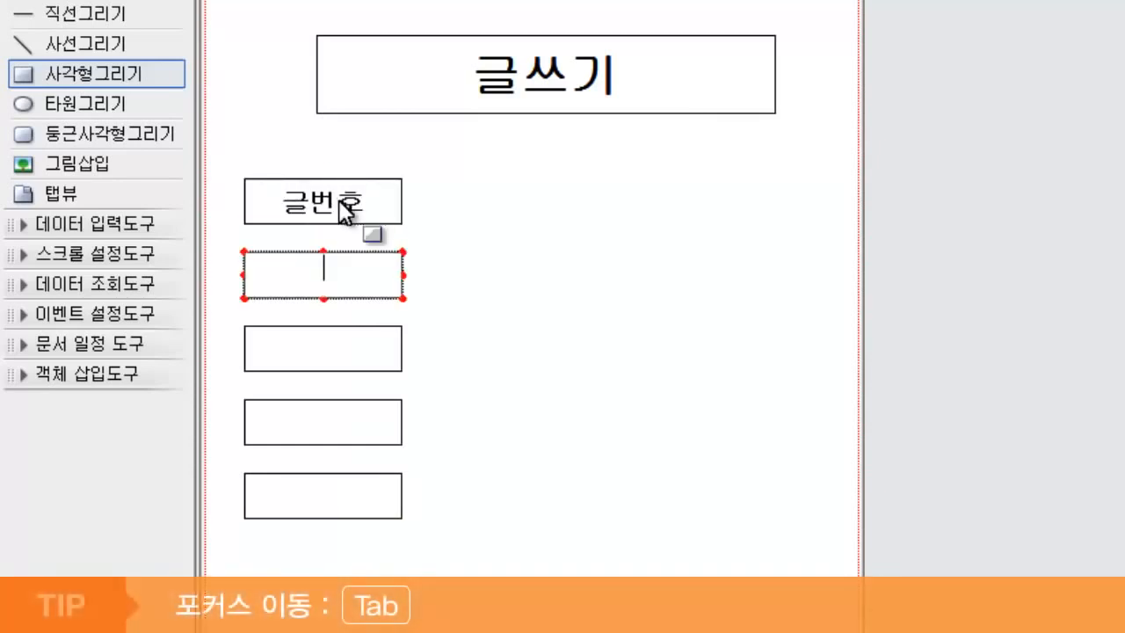
type("제목")
key("Tab")
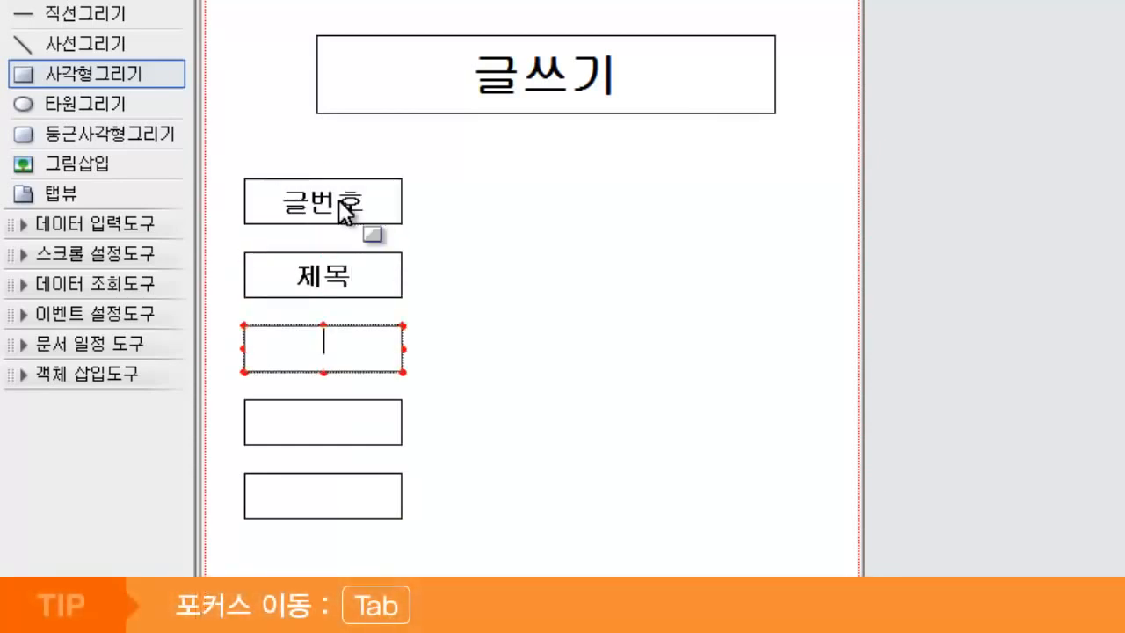
type("작성자")
key("Tab")
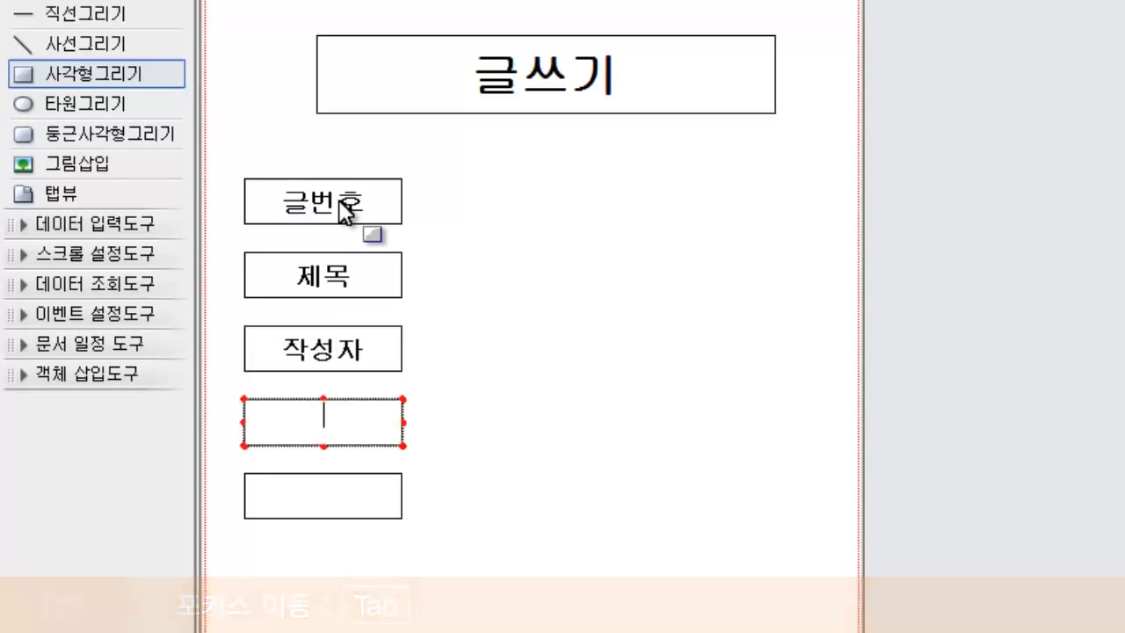
type("날짜")
key("Tab")
type("본무")
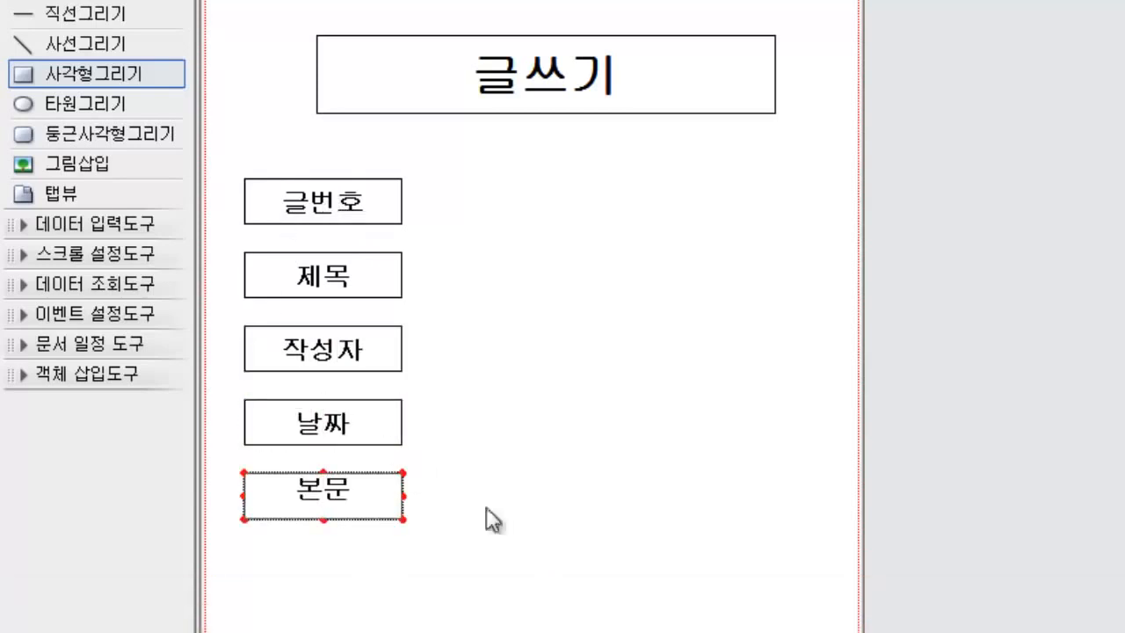
left_click(459, 553)
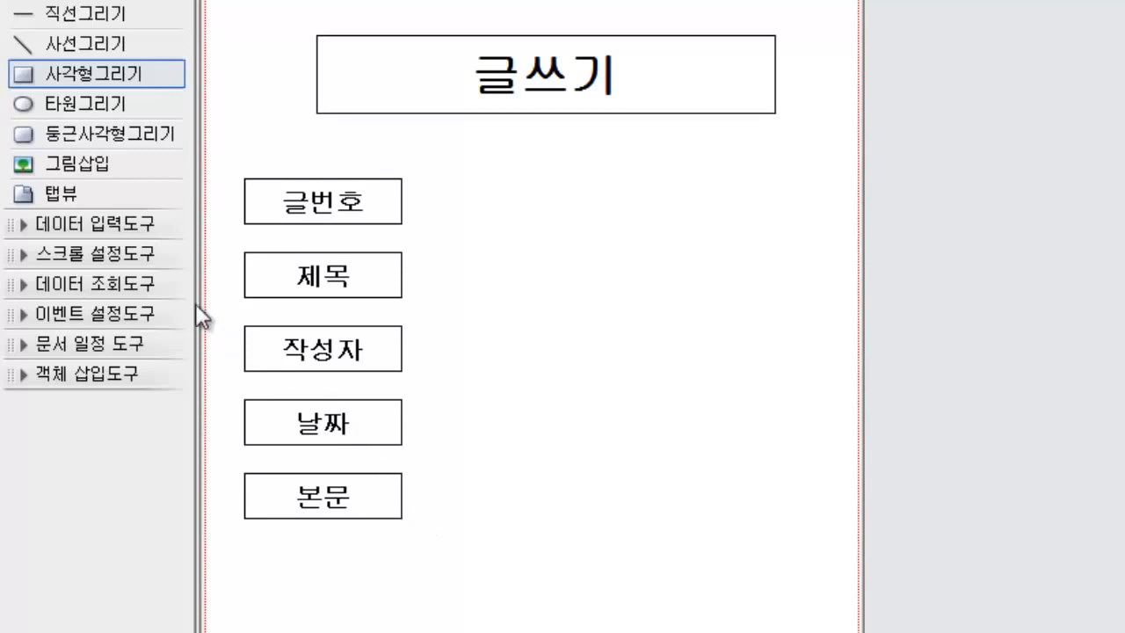
Step: Place a 데이터입력란 beside the 글번호 label, enlarge it to match the label's height and nudge it closer to the label
left_click(116, 222)
left_click_drag(114, 256, 505, 199)
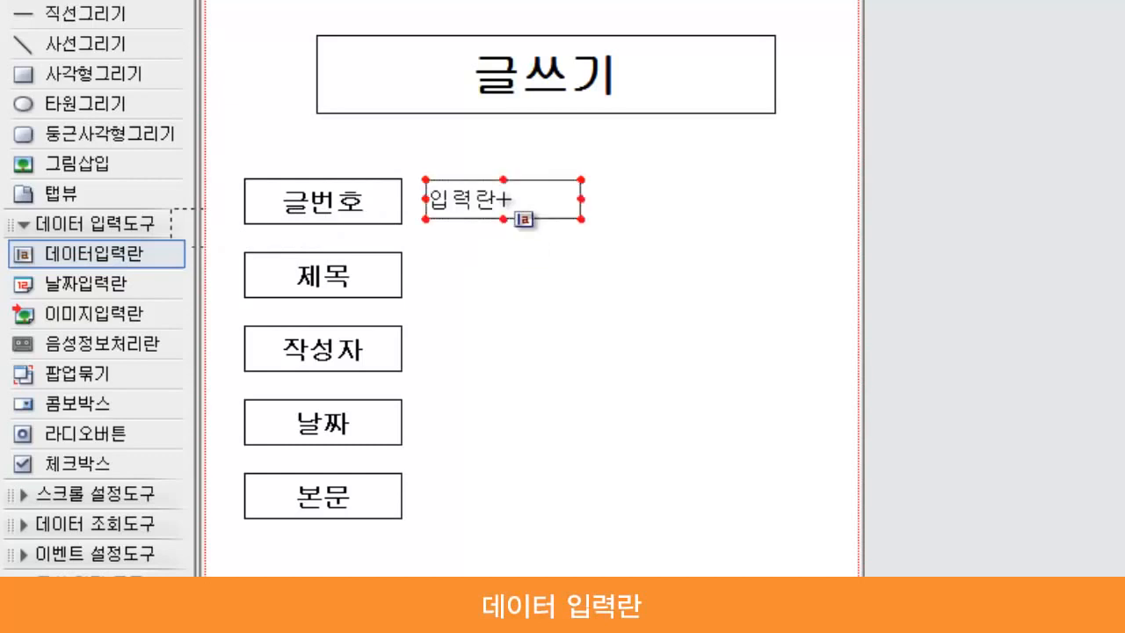
key("shift+Left")
key("shift+Left")
key("shift+Left")
key("shift+Left")
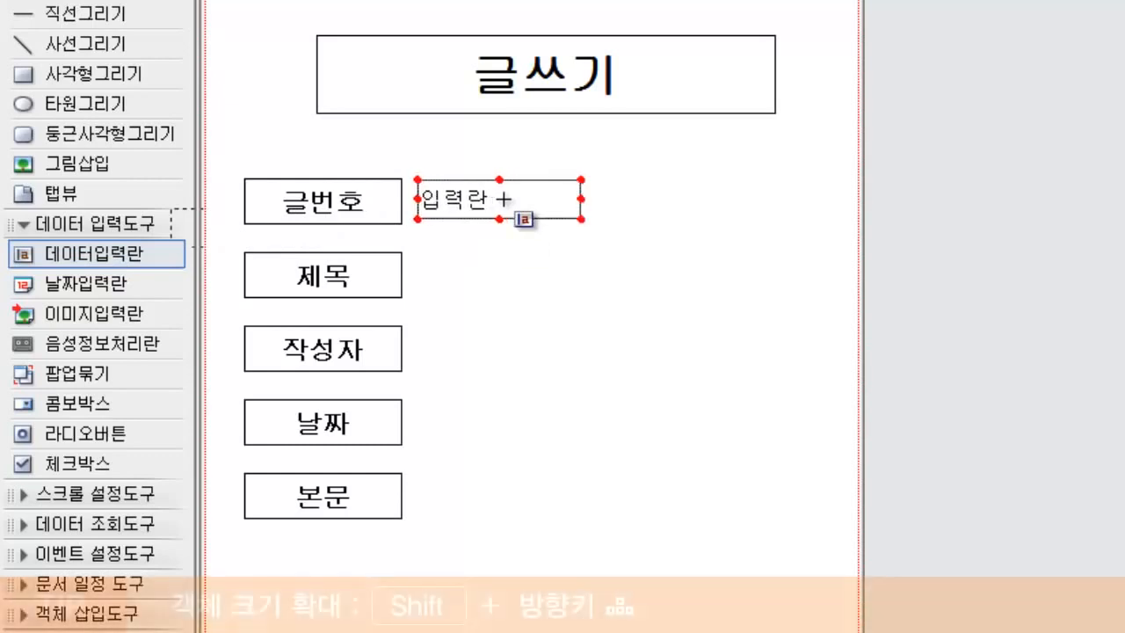
key("shift+Up")
key("shift+Down")
key("shift+Down")
key("shift+Down")
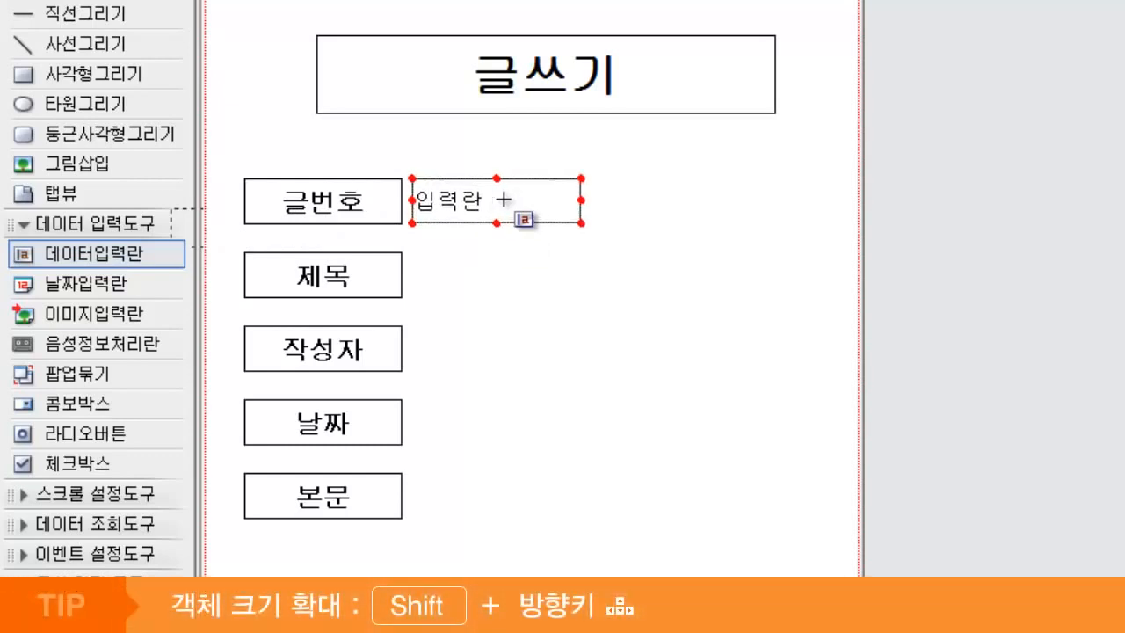
key("shift+Down")
key("ctrl+Left")
key("ctrl+Left")
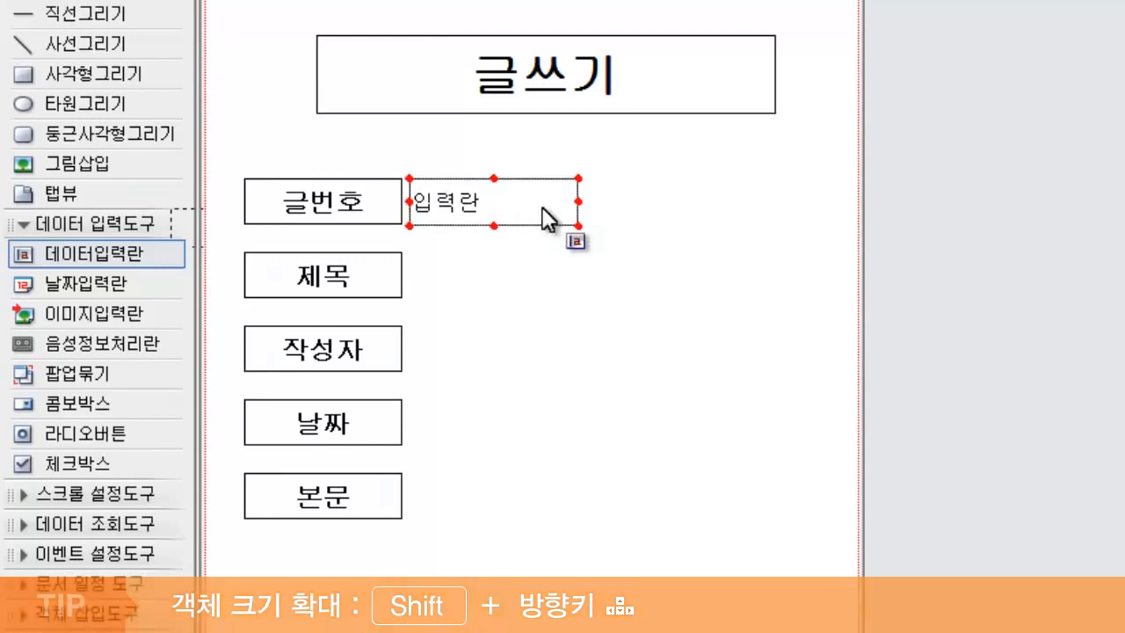
Step: Copy the input field downward beside the other four labels and widen the 제목 field to near the form's right edge
key("Return")
key("Return")
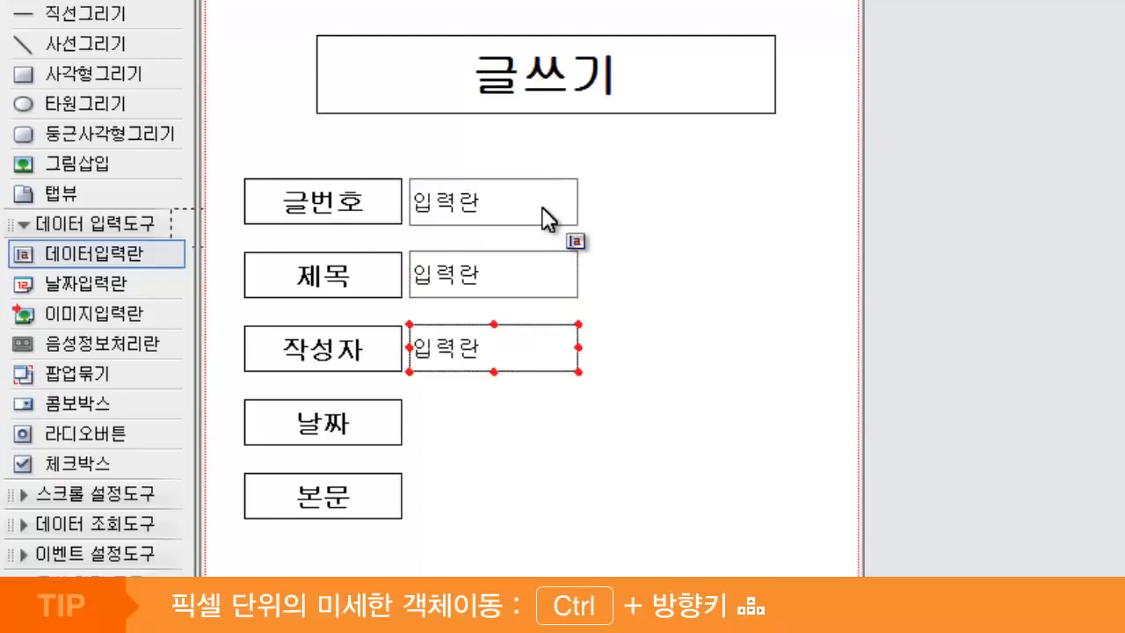
key("Return")
key("Return")
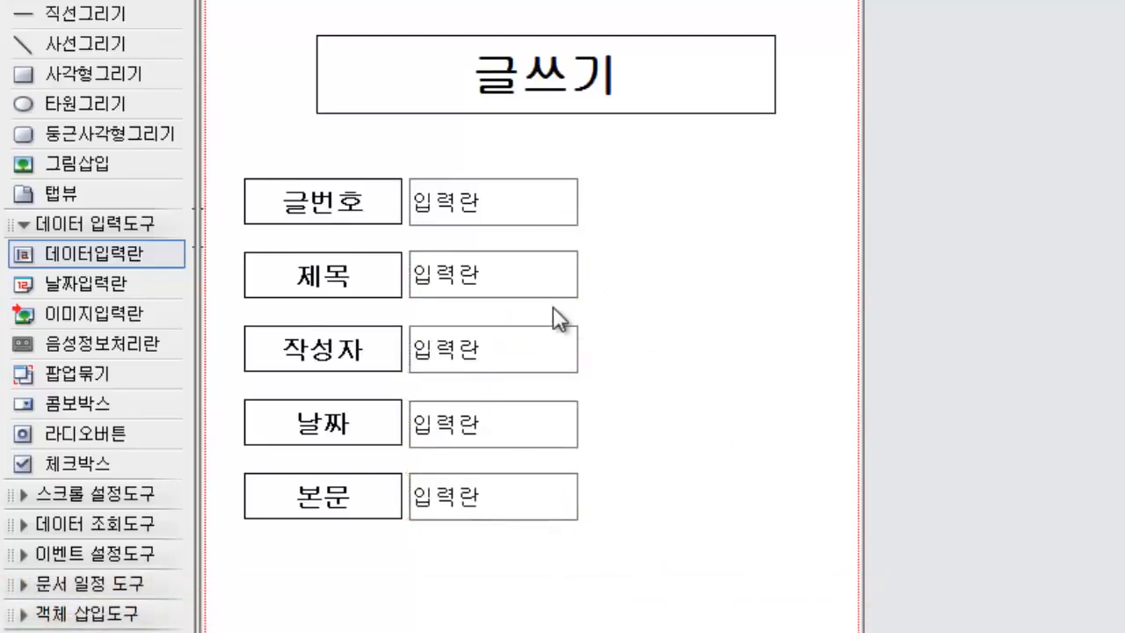
left_click(567, 277)
left_click_drag(581, 273, 828, 278)
Step: Replace the input field beside the 날짜 label with a 날짜입력란
left_click(494, 437)
key("Delete")
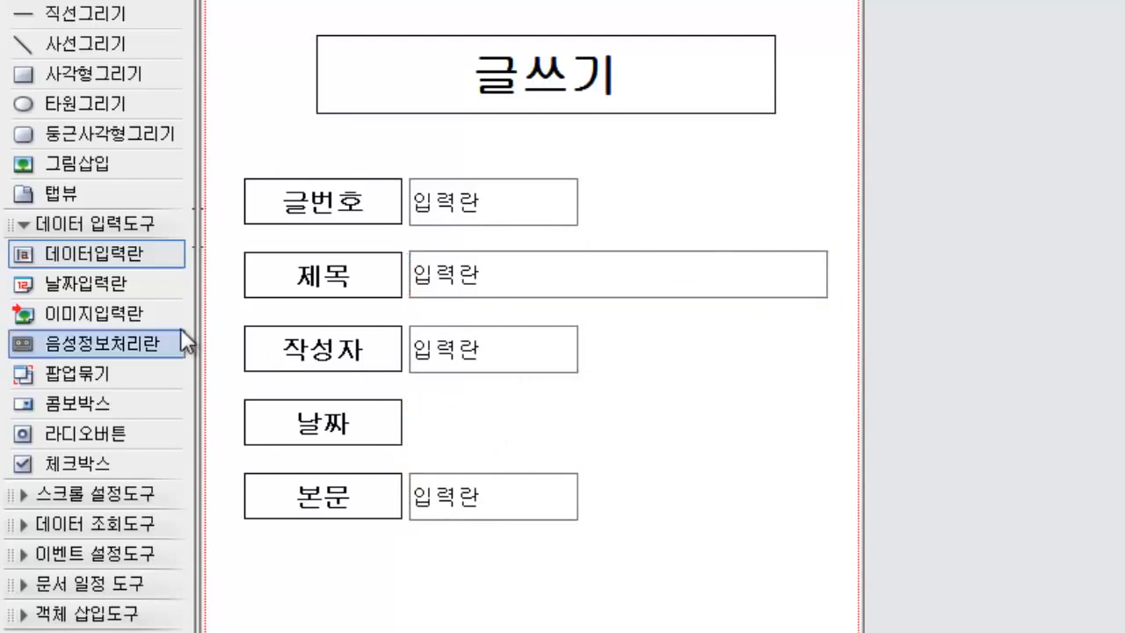
left_click(118, 283)
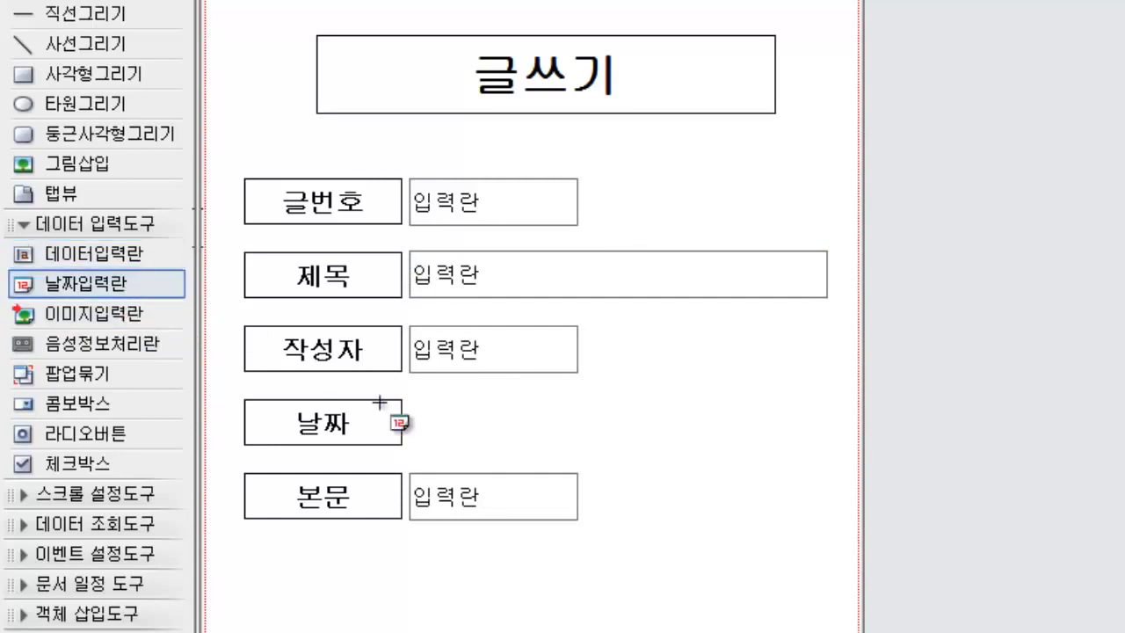
left_click(514, 415)
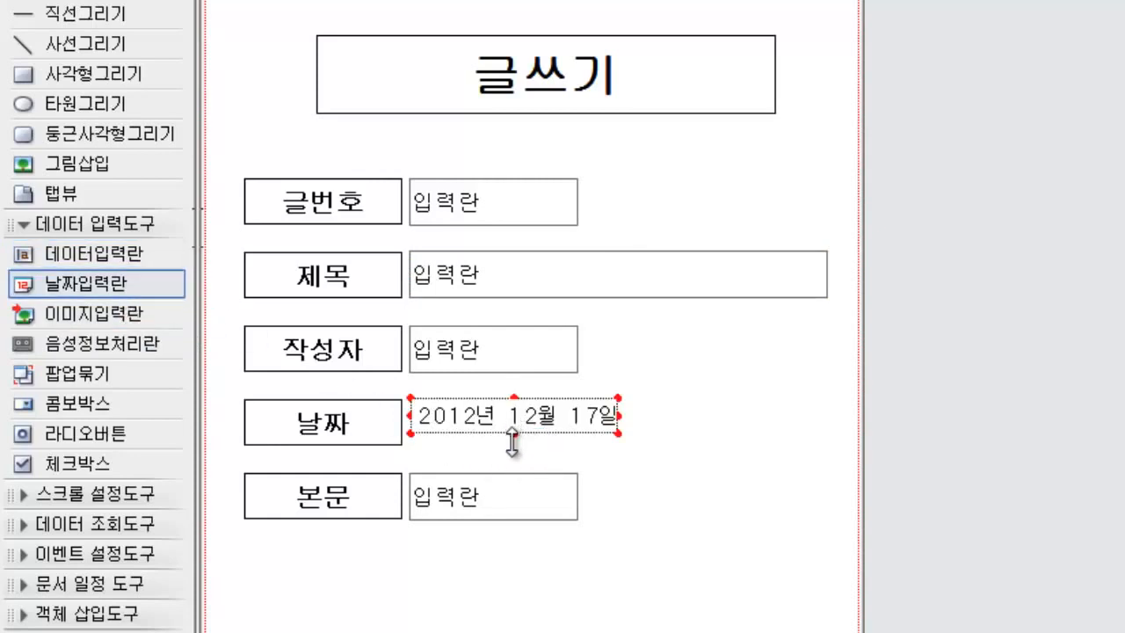
Step: Enlarge the input field beside the 본문 label into a large box of about 309 by 179
left_click(552, 508)
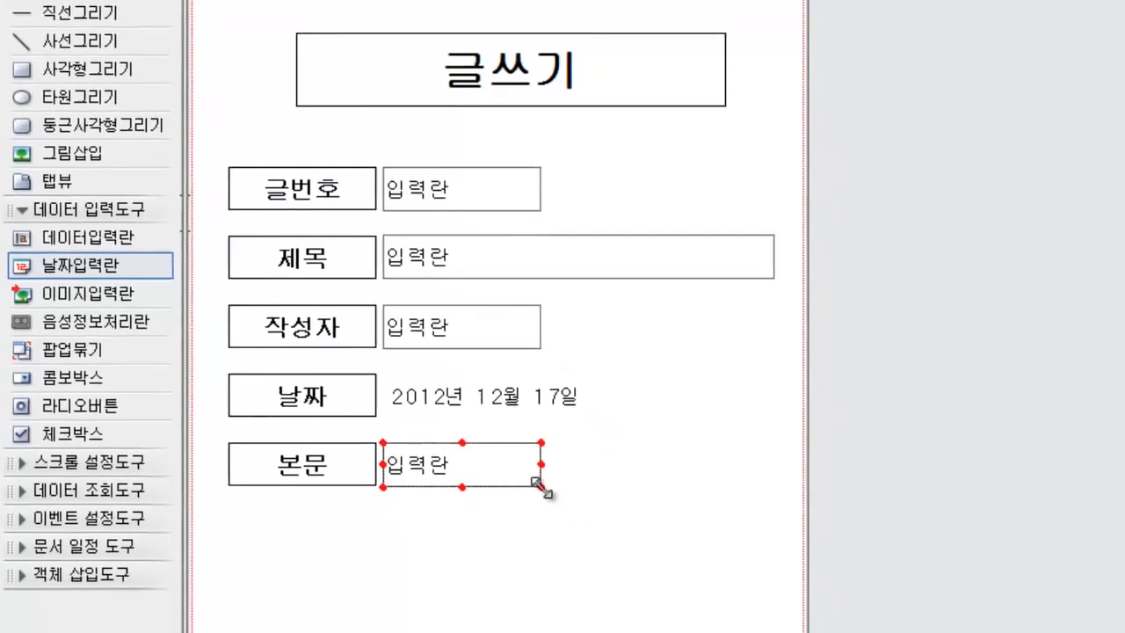
left_click_drag(577, 519, 718, 632)
left_click_drag(609, 567, 703, 609)
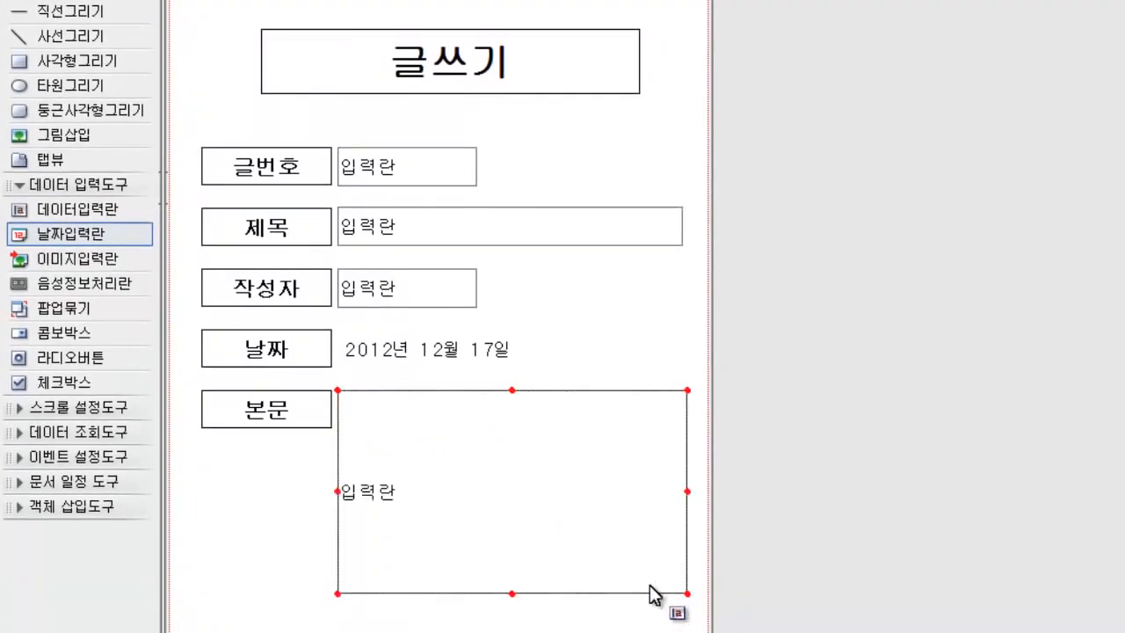
Step: Set the maximum length (최대자릿수) in the 본문 field's data properties to 200
right_click(518, 477)
left_click(584, 518)
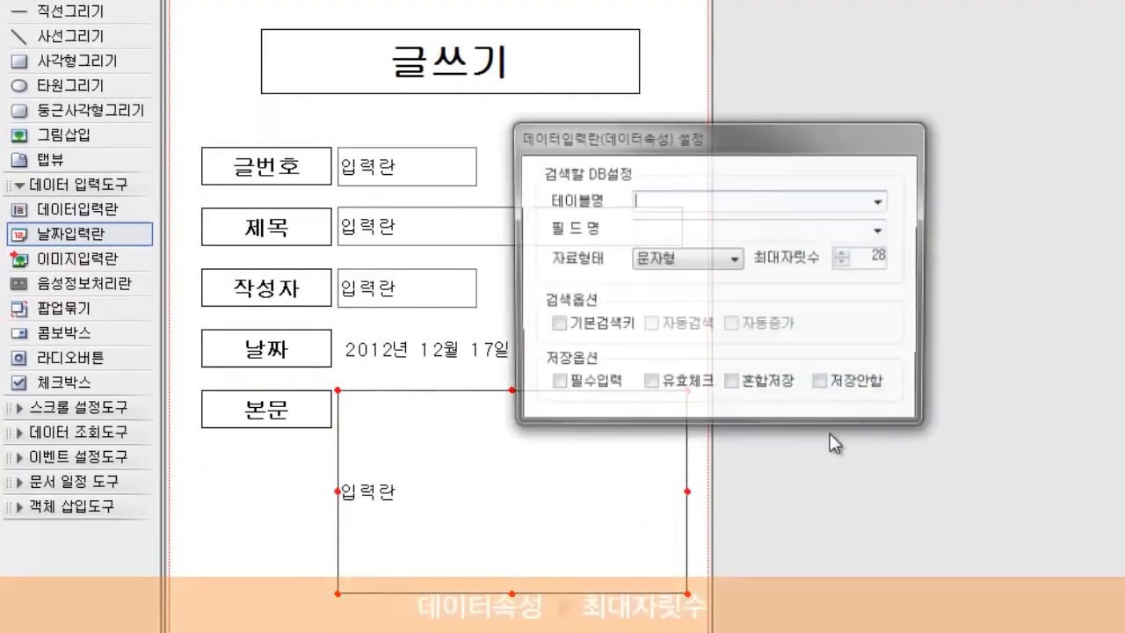
left_click_drag(876, 255, 983, 265)
type("2000")
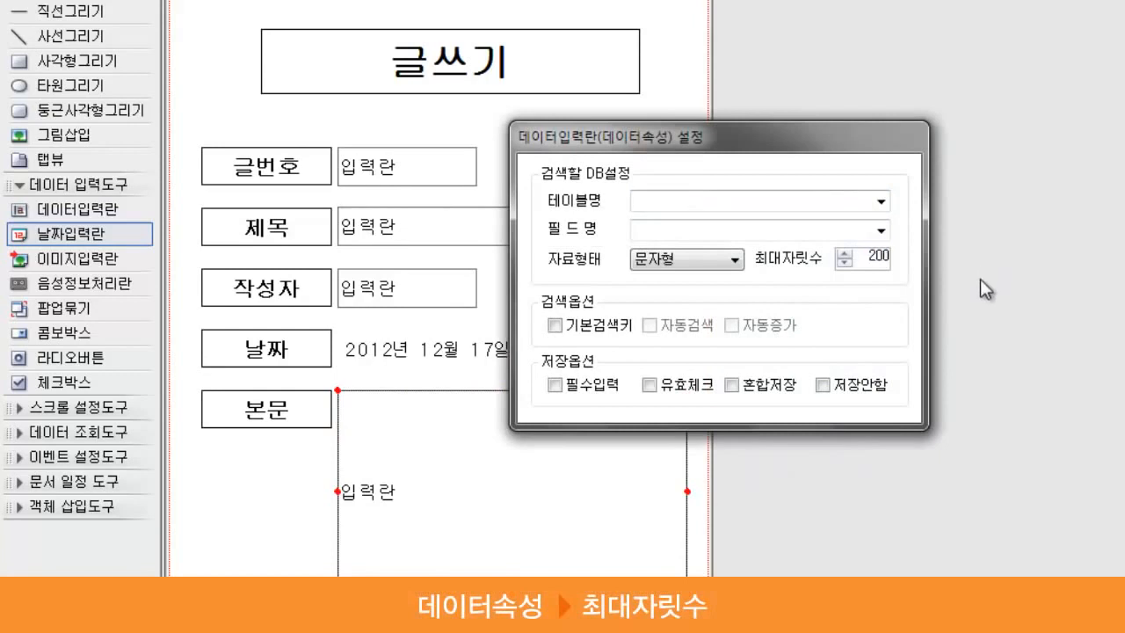
left_click(555, 486)
Step: Enable 다중라인 and 자동탭이동 in the 본문 field's style properties
right_click(553, 486)
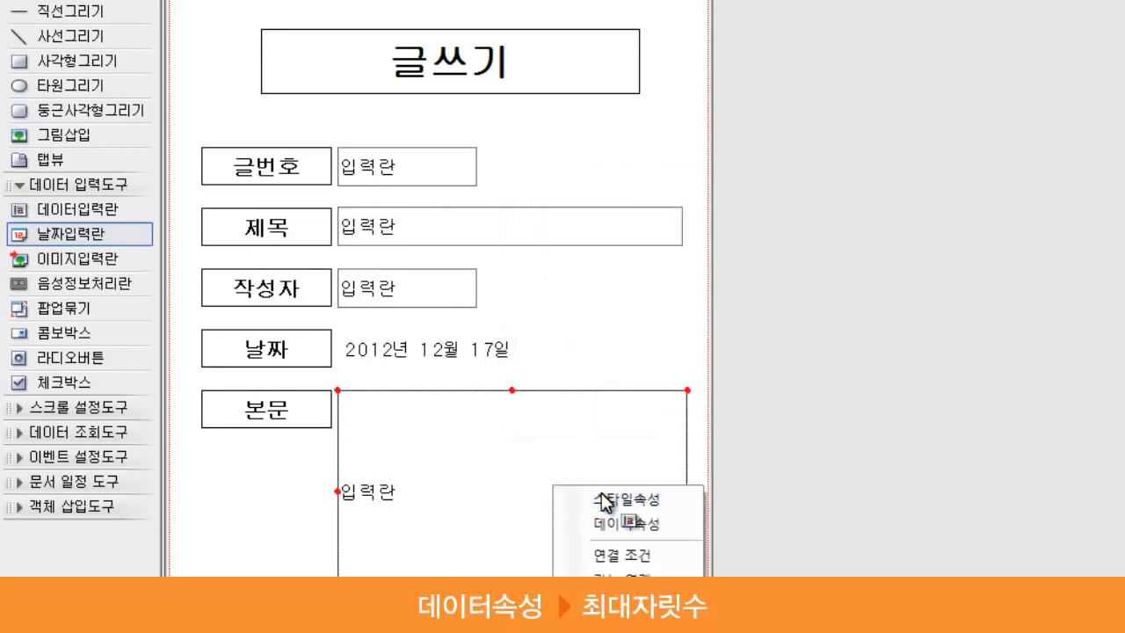
left_click(572, 501)
left_click(555, 202)
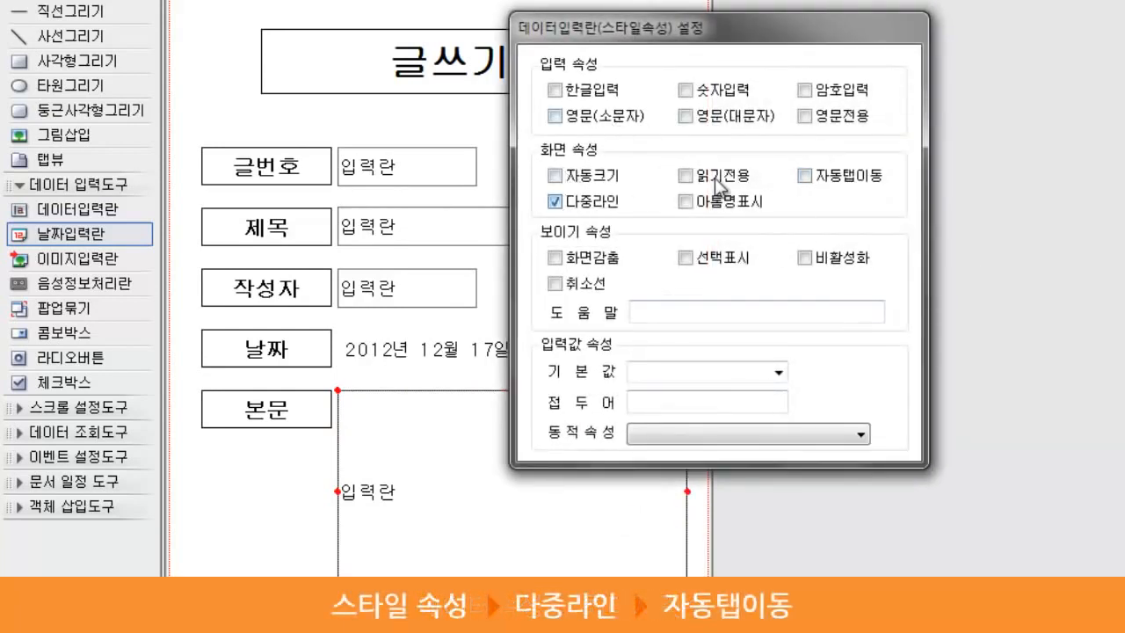
left_click(805, 175)
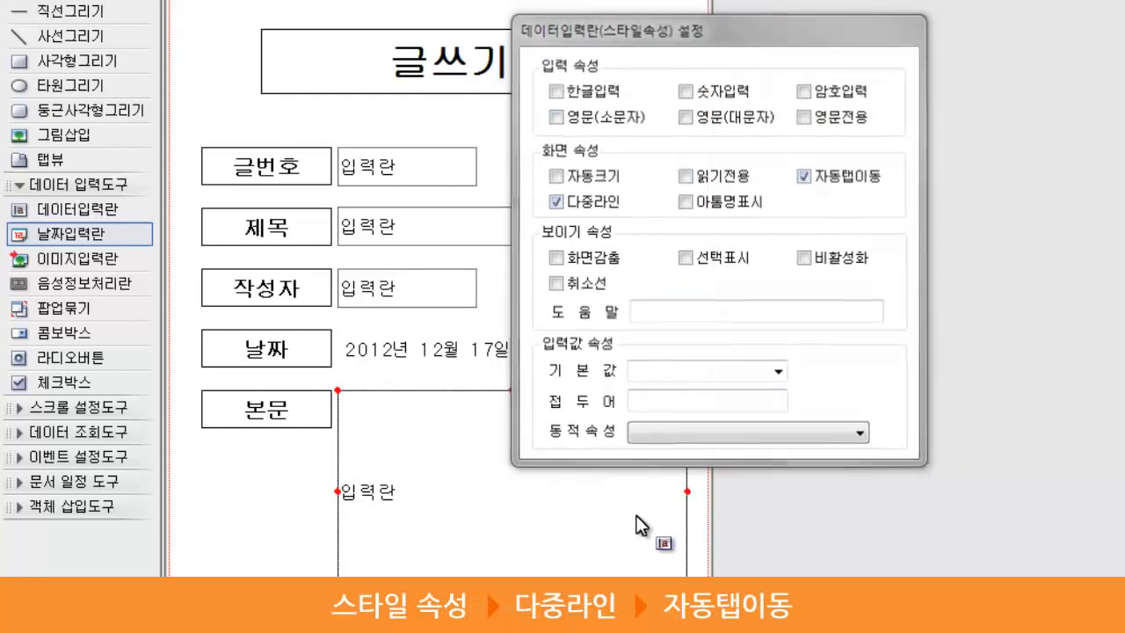
key("Return")
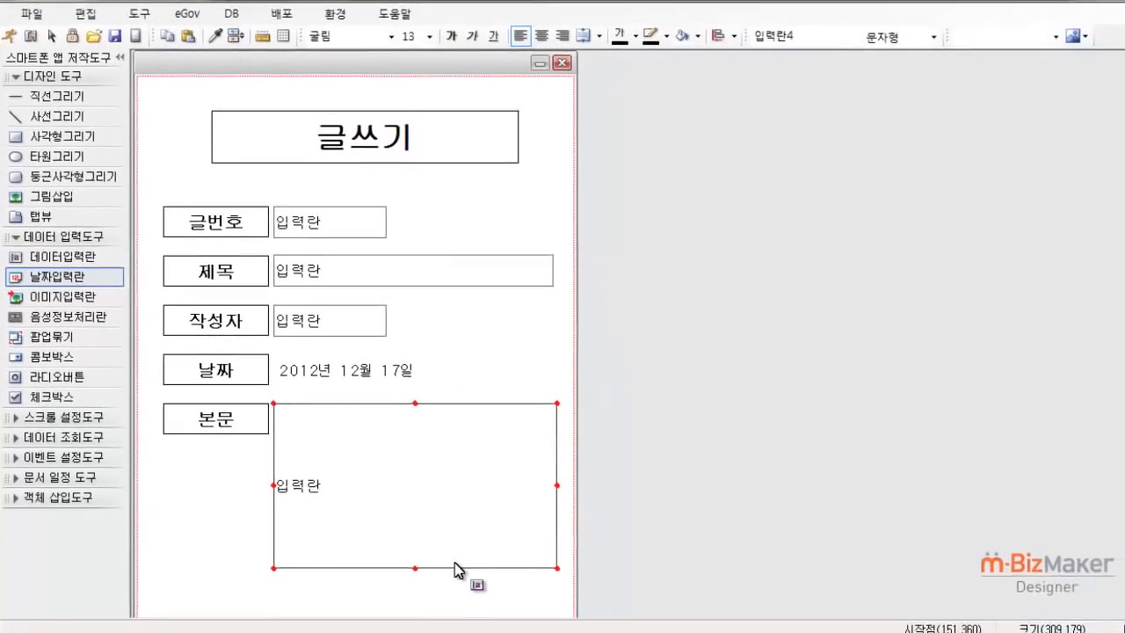
Step: Place a 기능버튼 below the 본문 field and copy it sideways into a row of four buttons
left_click_drag(1117, 354, 1120, 471)
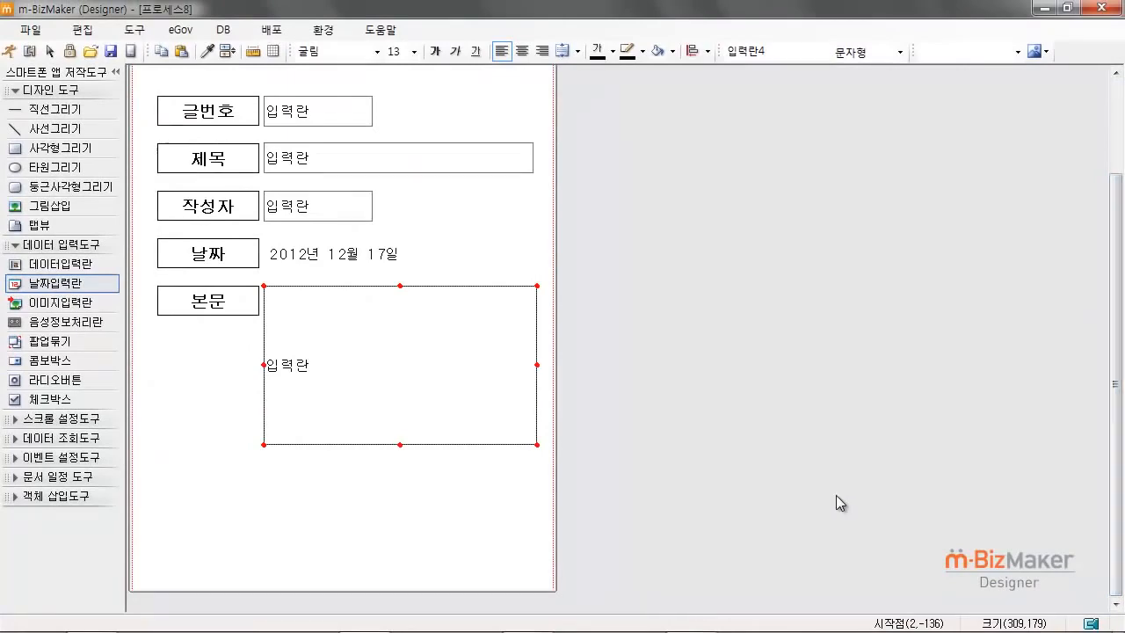
left_click(77, 457)
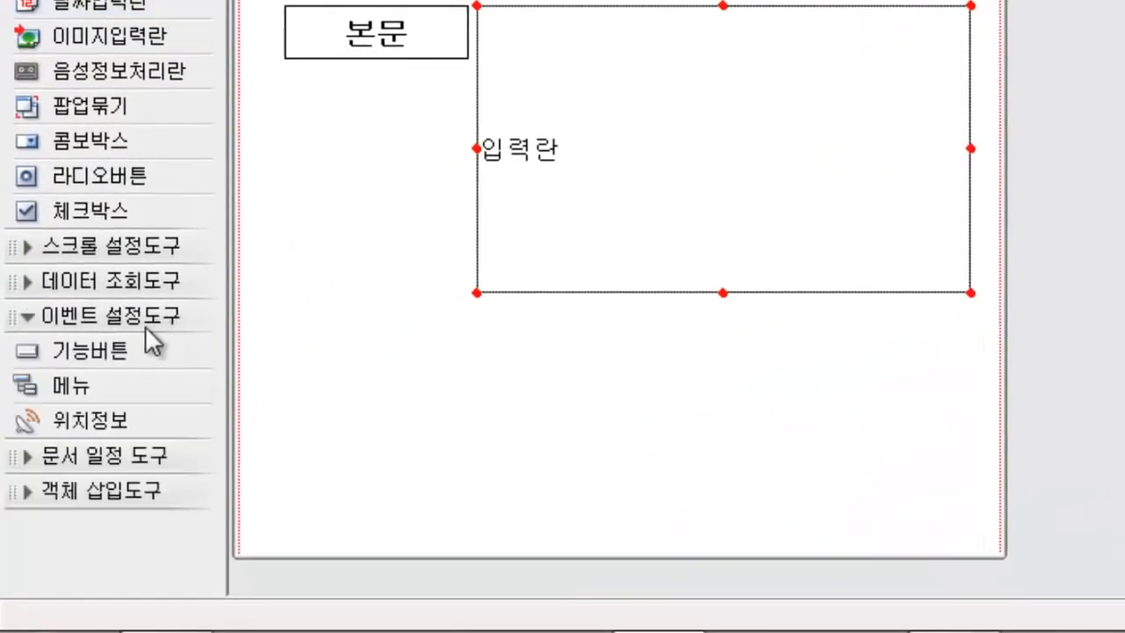
left_click(136, 352)
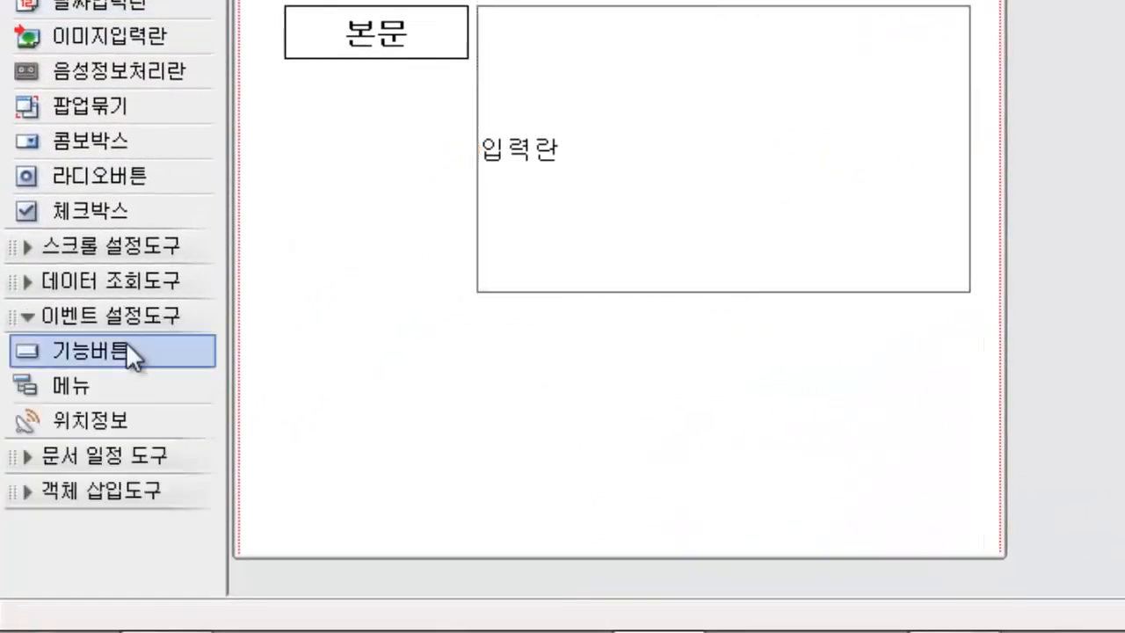
left_click(387, 405)
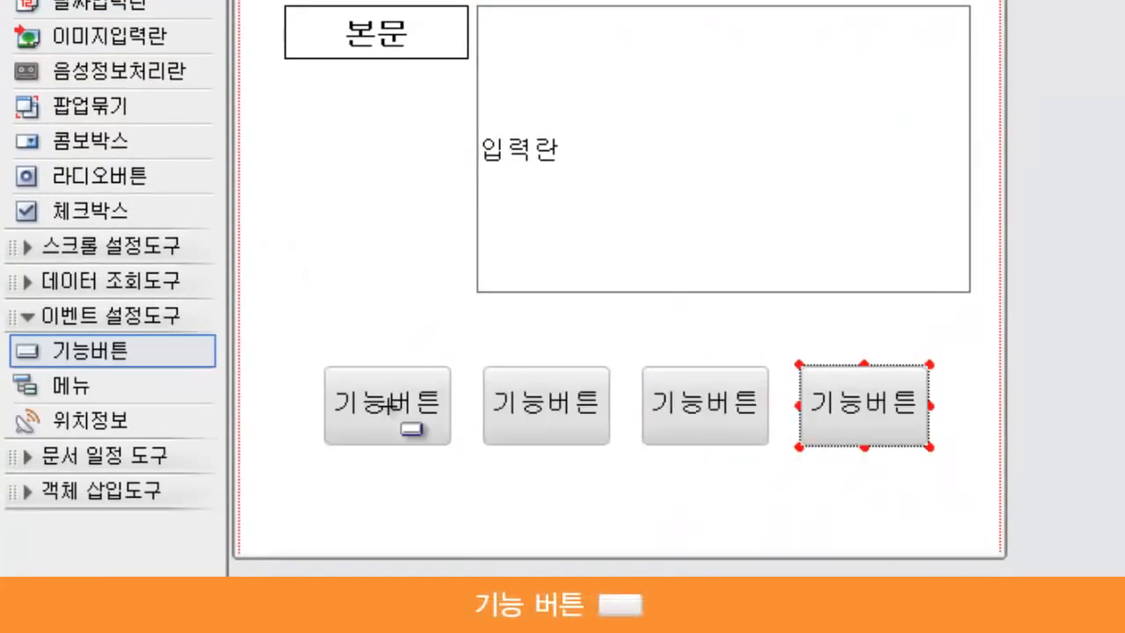
Step: Assign the 앞장 function to the first 기능버튼 in the row and 뒷장 to the second in their style properties
right_click(409, 410)
left_click(489, 429)
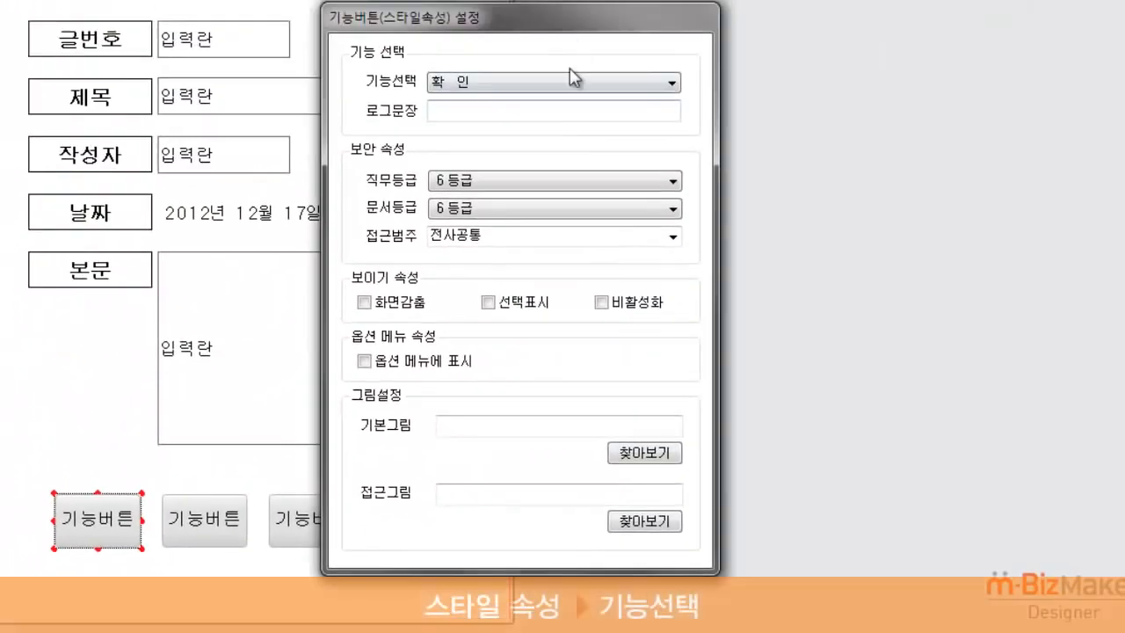
left_click(570, 81)
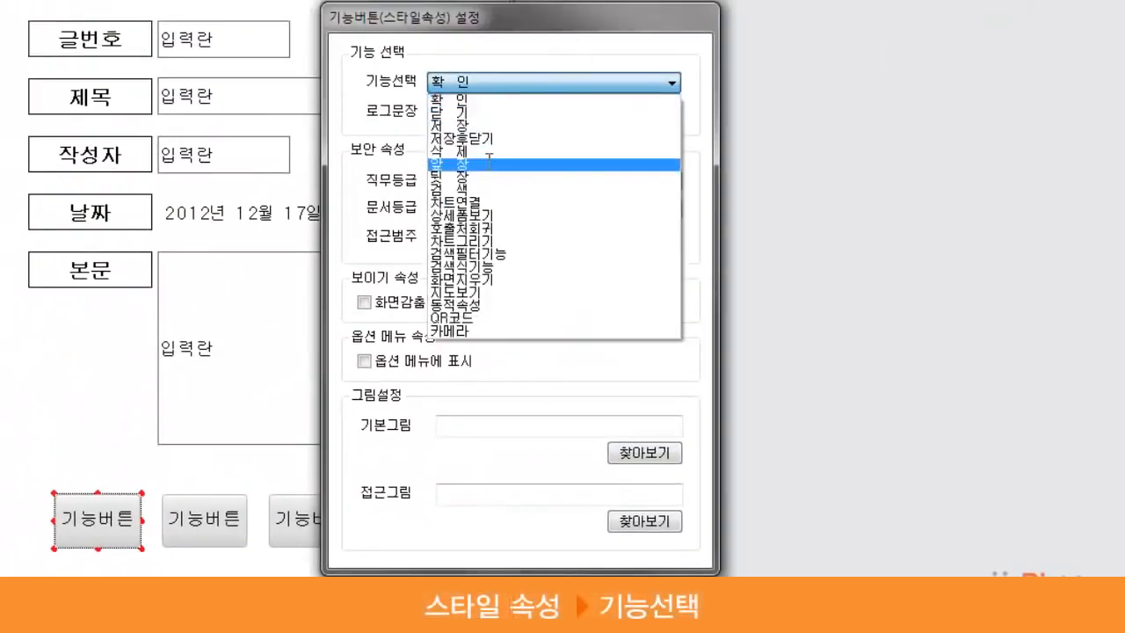
left_click(489, 164)
left_click(214, 520)
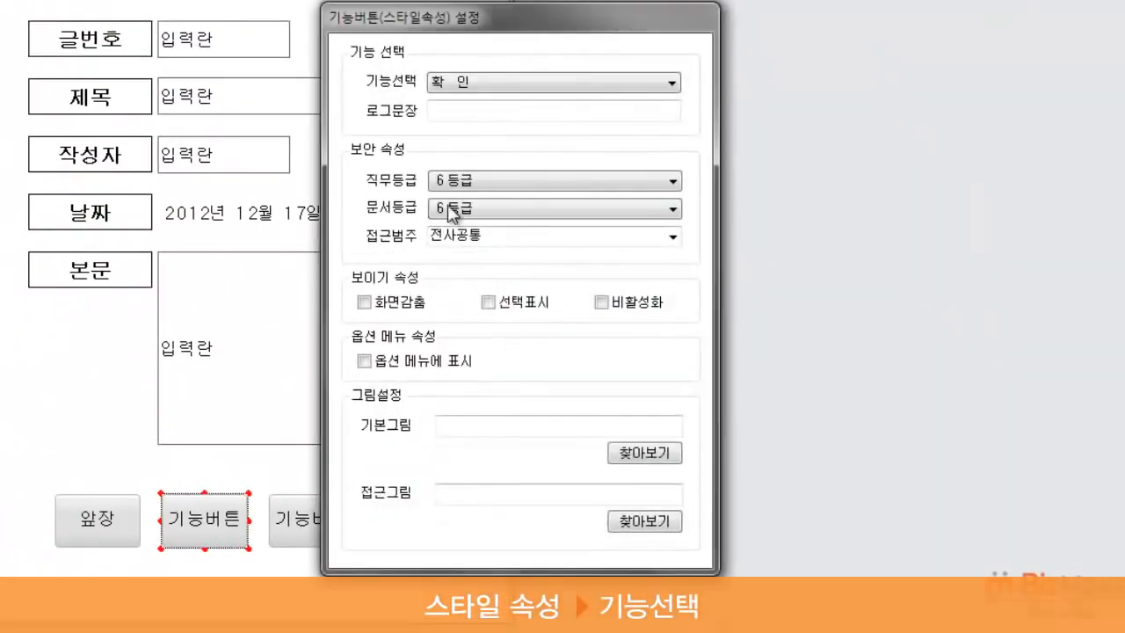
left_click(578, 88)
left_click(516, 188)
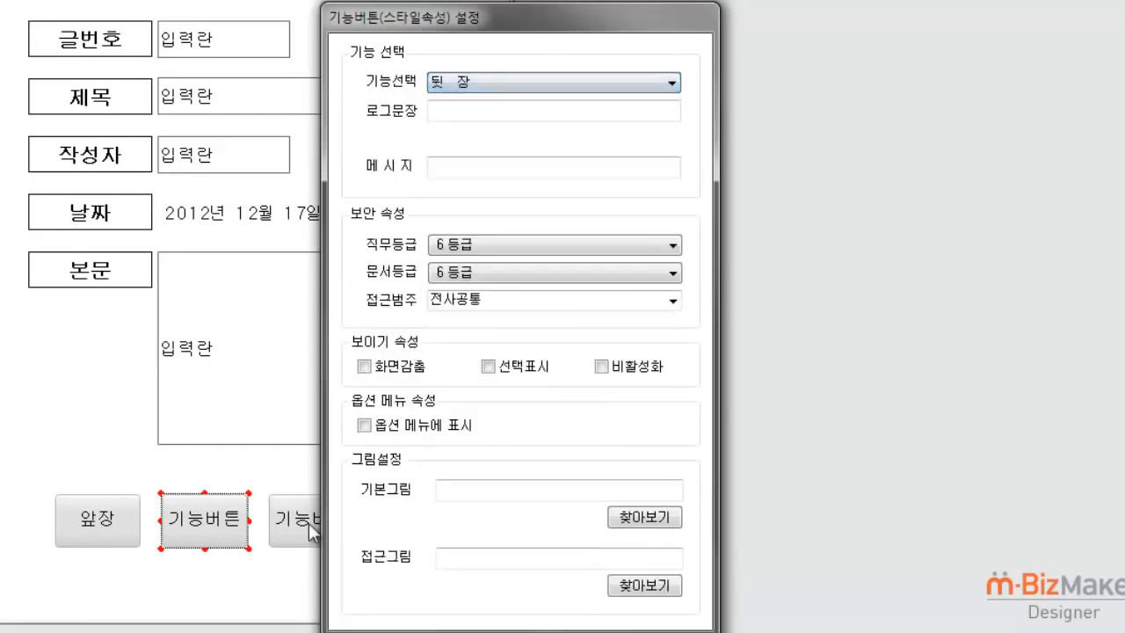
Step: Assign the 저장 function to the third button in the row and 삭제 to the fourth
left_click(318, 521)
left_click(567, 85)
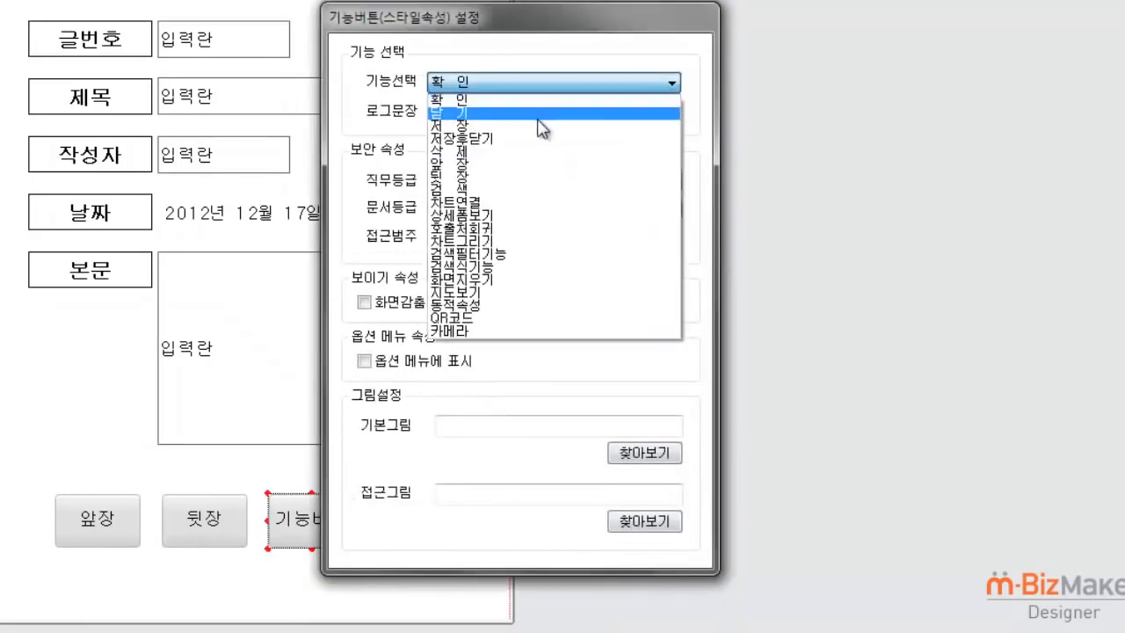
left_click(528, 127)
left_click(441, 526)
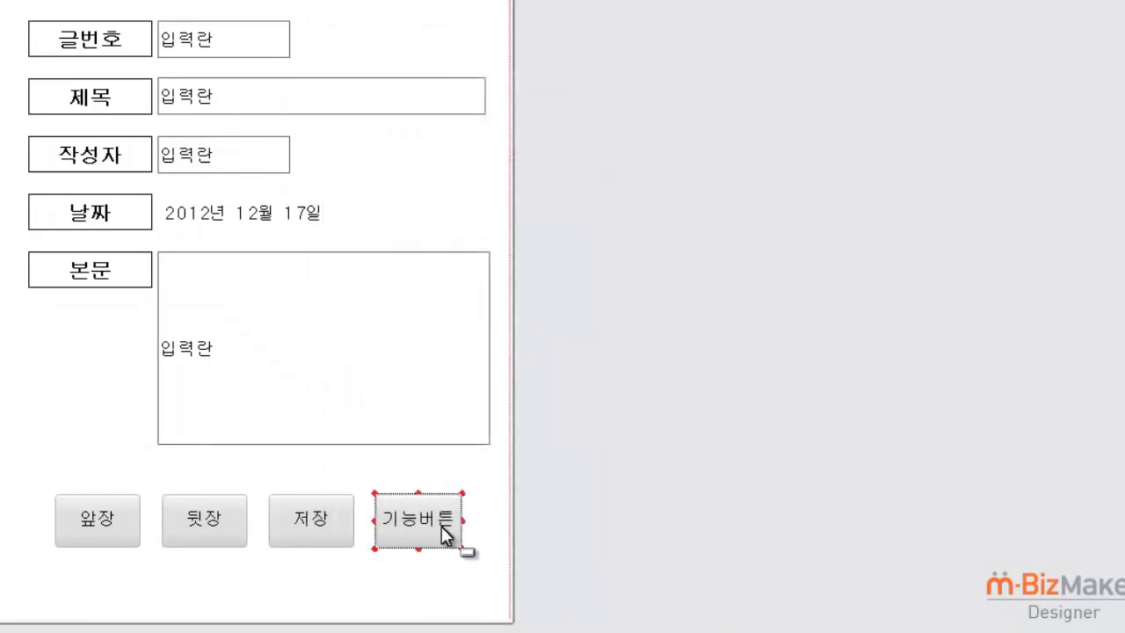
left_click(592, 88)
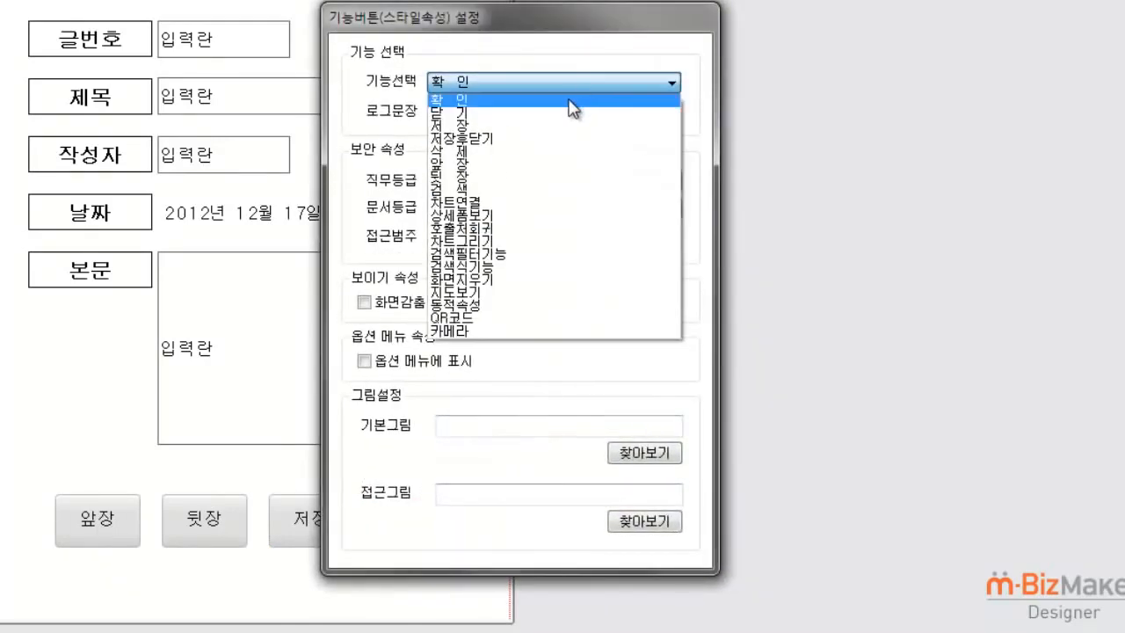
left_click(548, 153)
left_click(448, 601)
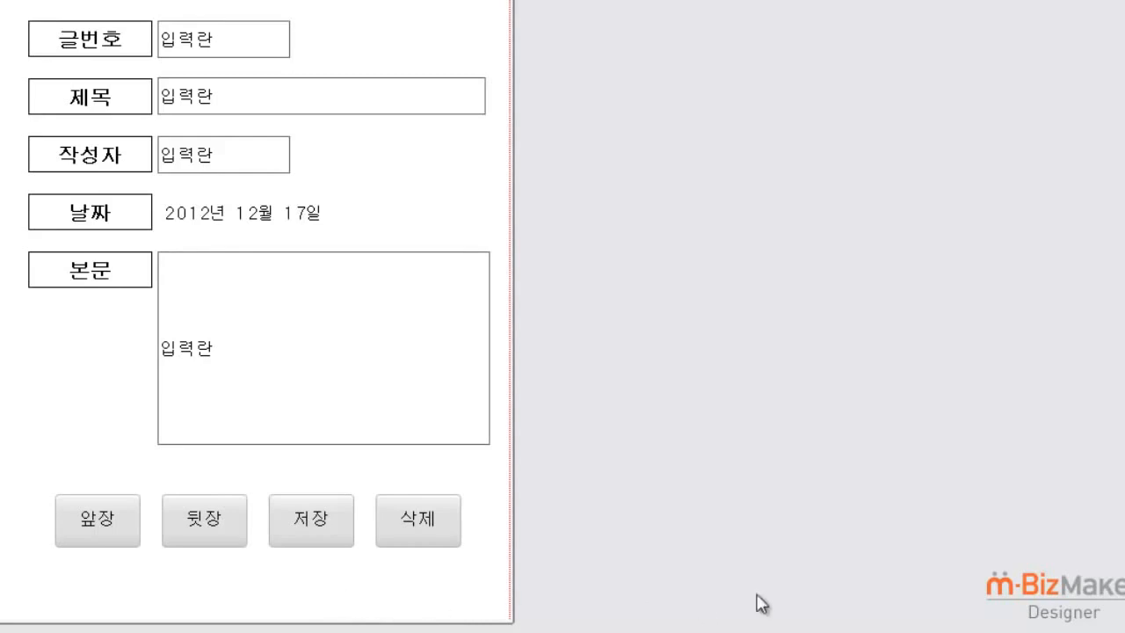
Step: Show the details of the automatic DB table design for the 글쓰기 form and apply it to the database
left_click_drag(1116, 466, 1120, 369)
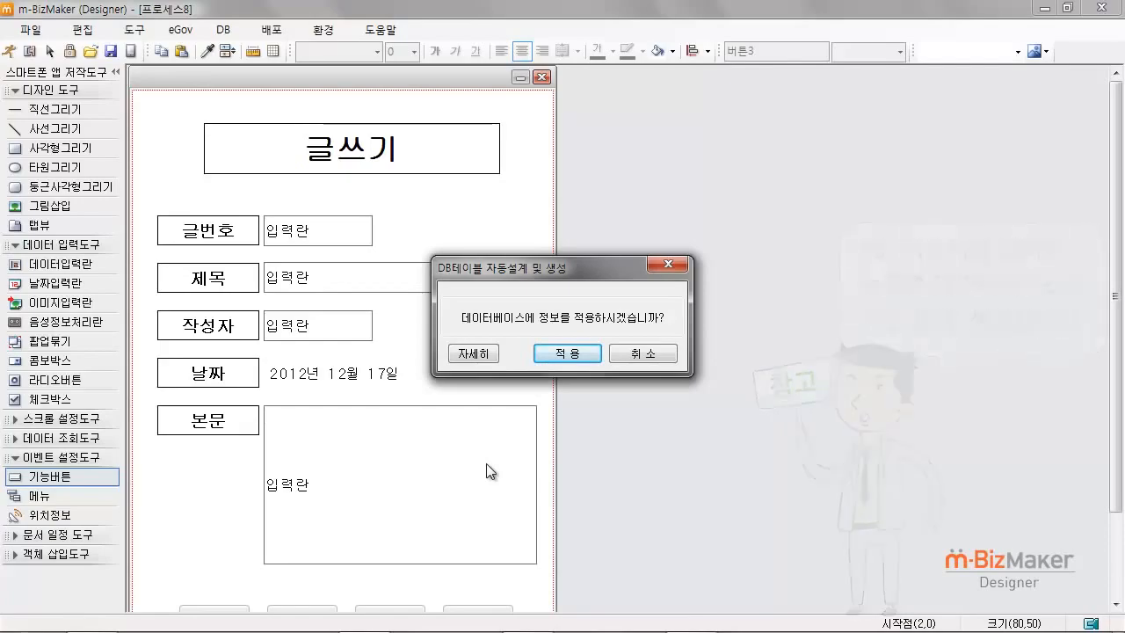
left_click(485, 359)
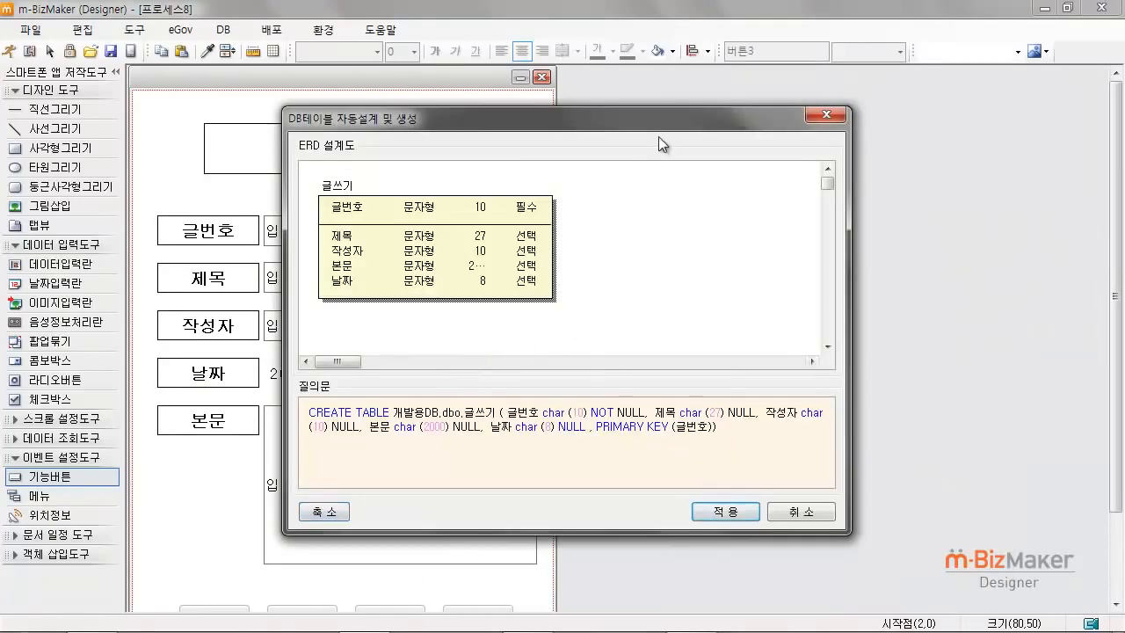
left_click_drag(658, 137, 740, 164)
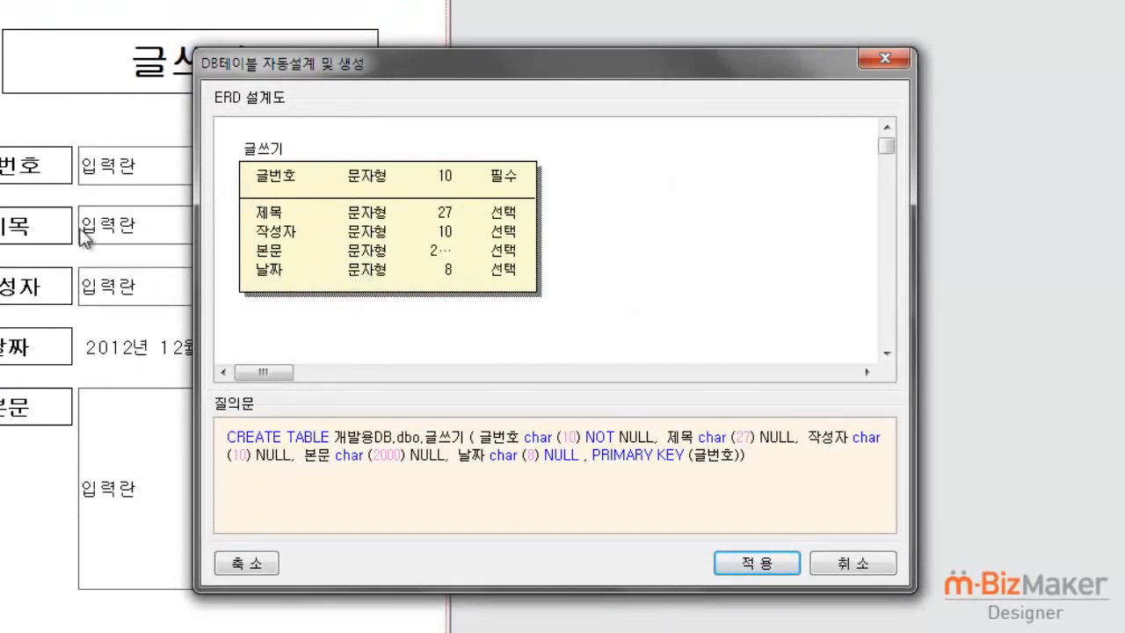
left_click(749, 567)
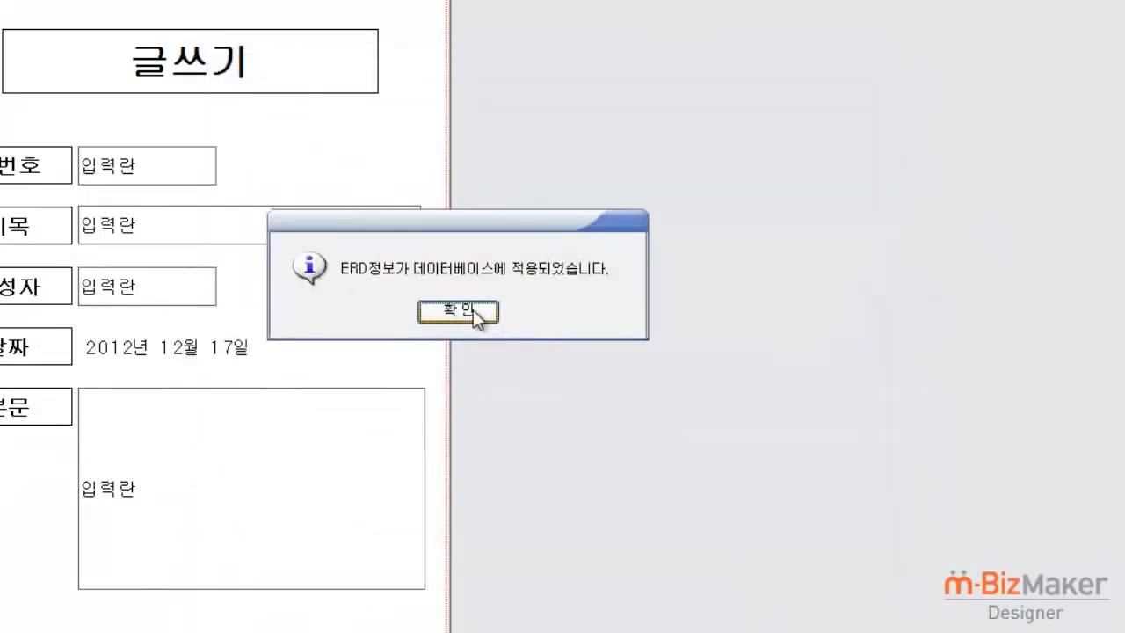
left_click(472, 310)
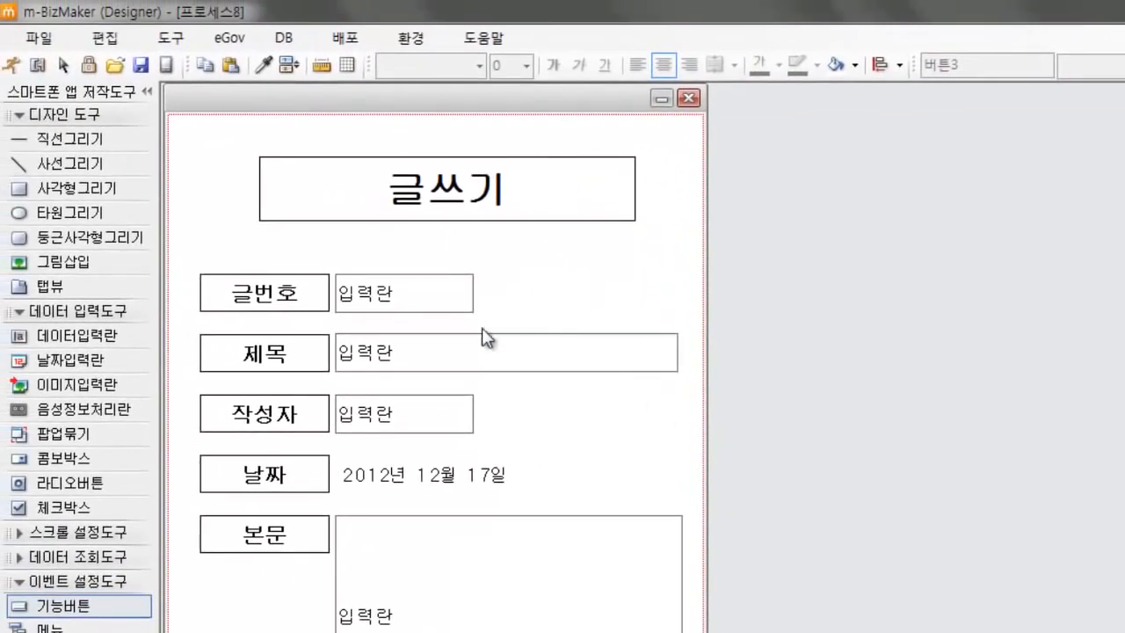
Step: Save the model under the name 글쓰기 as a 모바일앱모델 (*.QPM) file
left_click(39, 38)
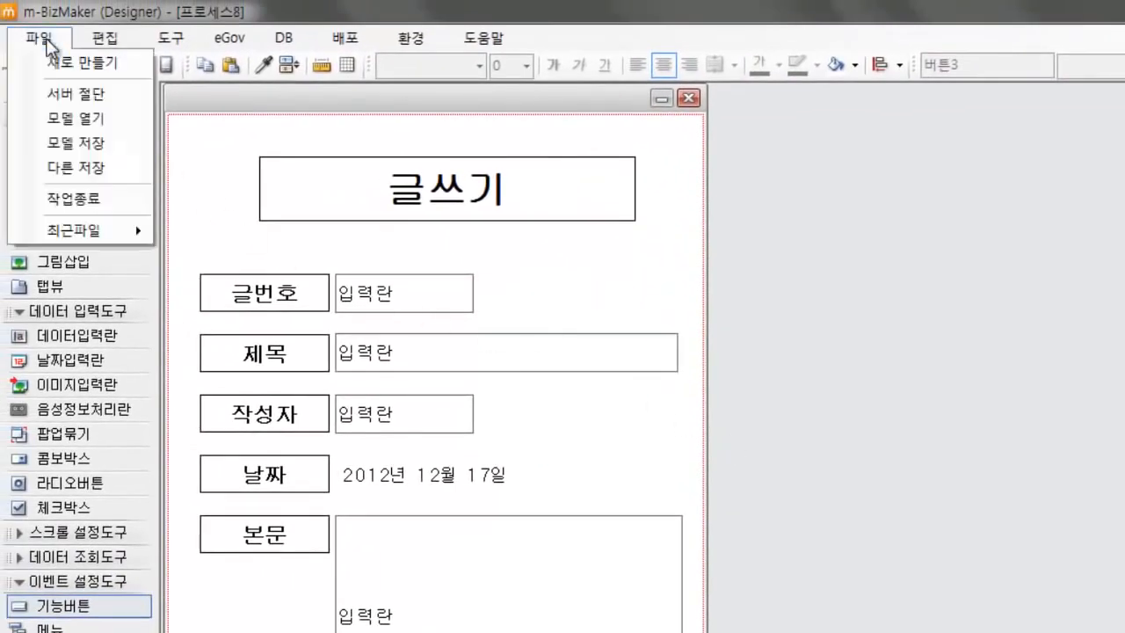
left_click(74, 142)
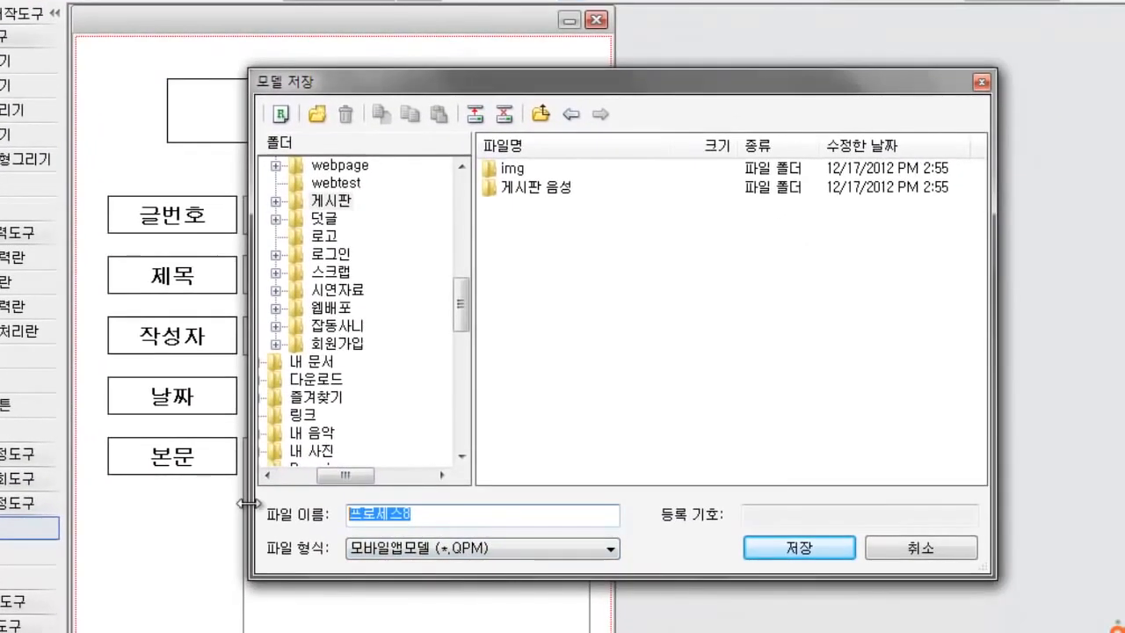
type("글")
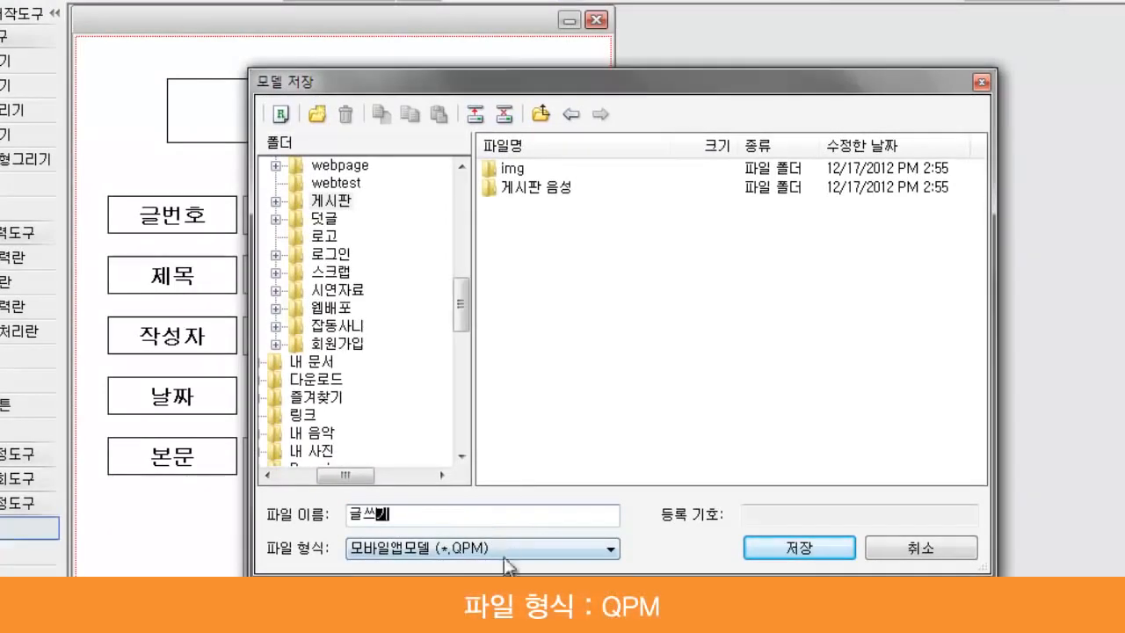
type("쓰기")
left_click(778, 551)
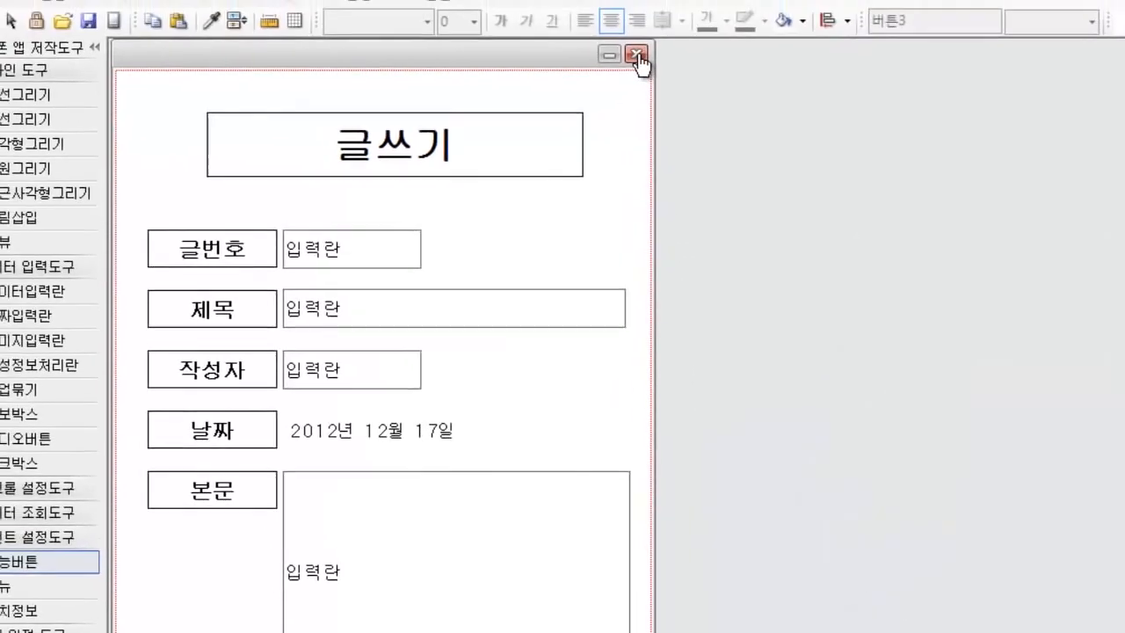
Step: Close the 글쓰기 form and create a new application model from the 빈페이지 template, moving its window into the canvas corner
left_click(639, 56)
left_click(43, 38)
left_click(65, 63)
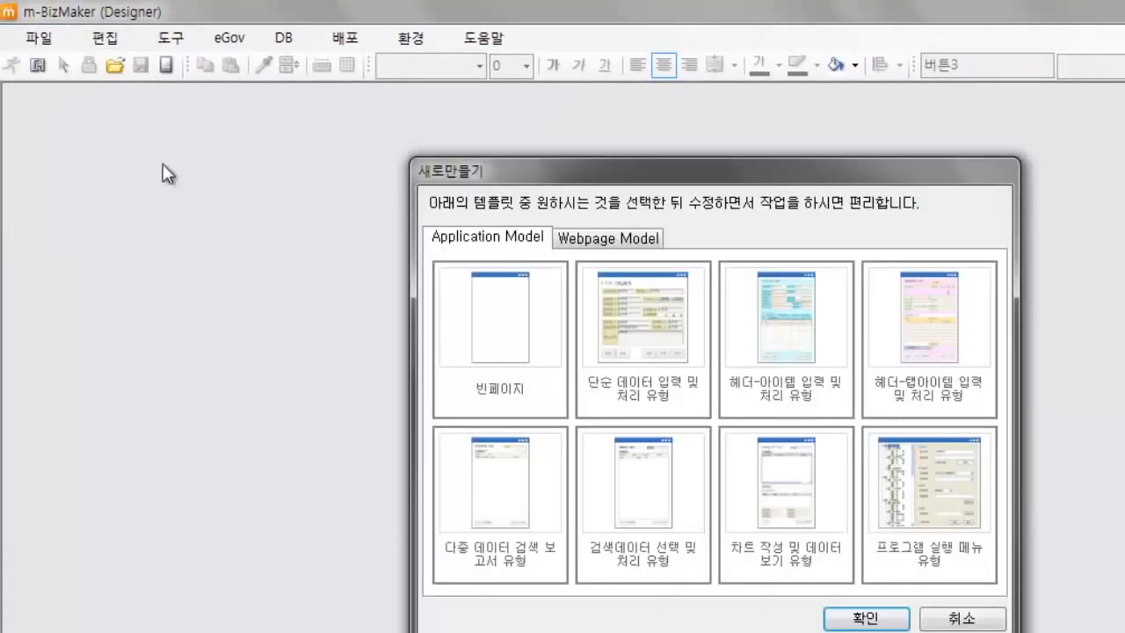
left_click(831, 618)
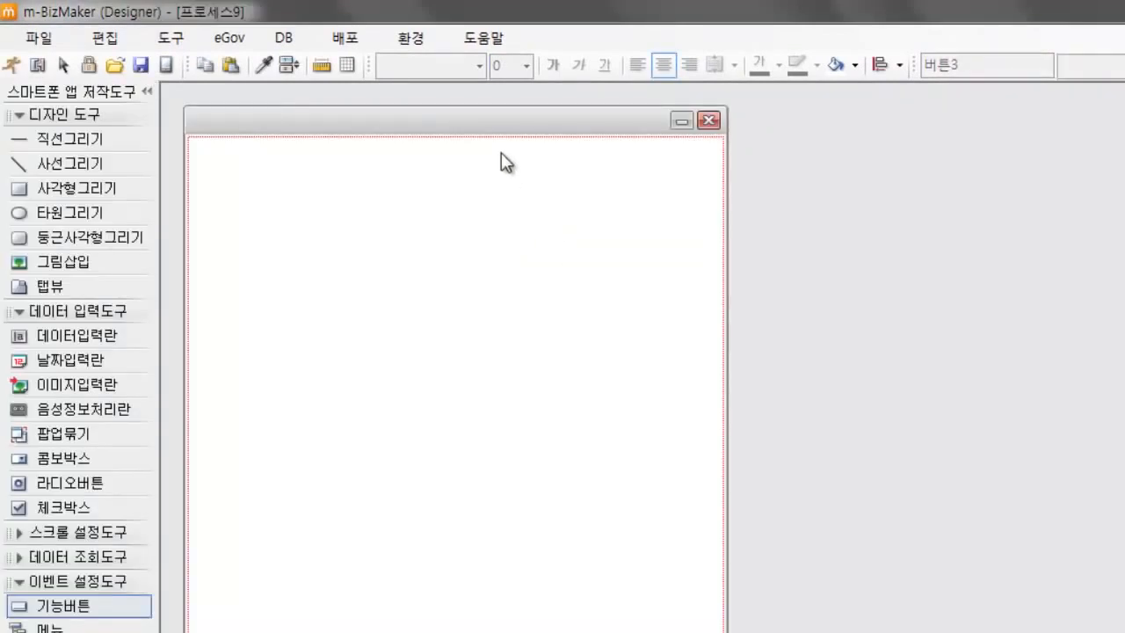
left_click_drag(480, 107, 478, 101)
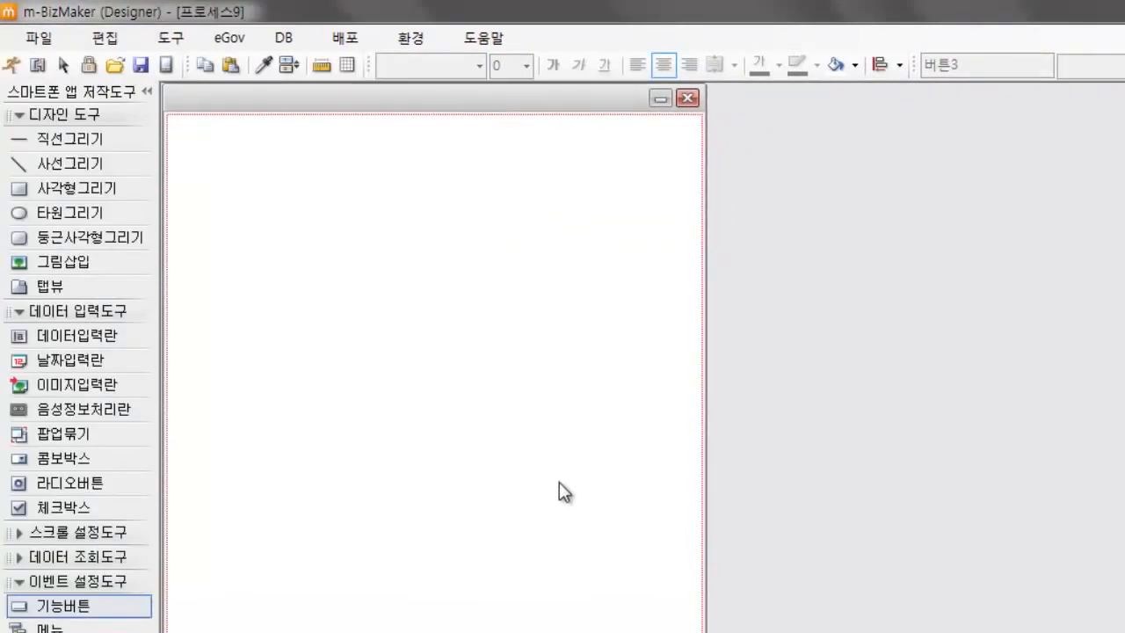
Step: Draw a wide title rectangle near the top of the blank page and enter the text 게시판 in it
left_click(54, 185)
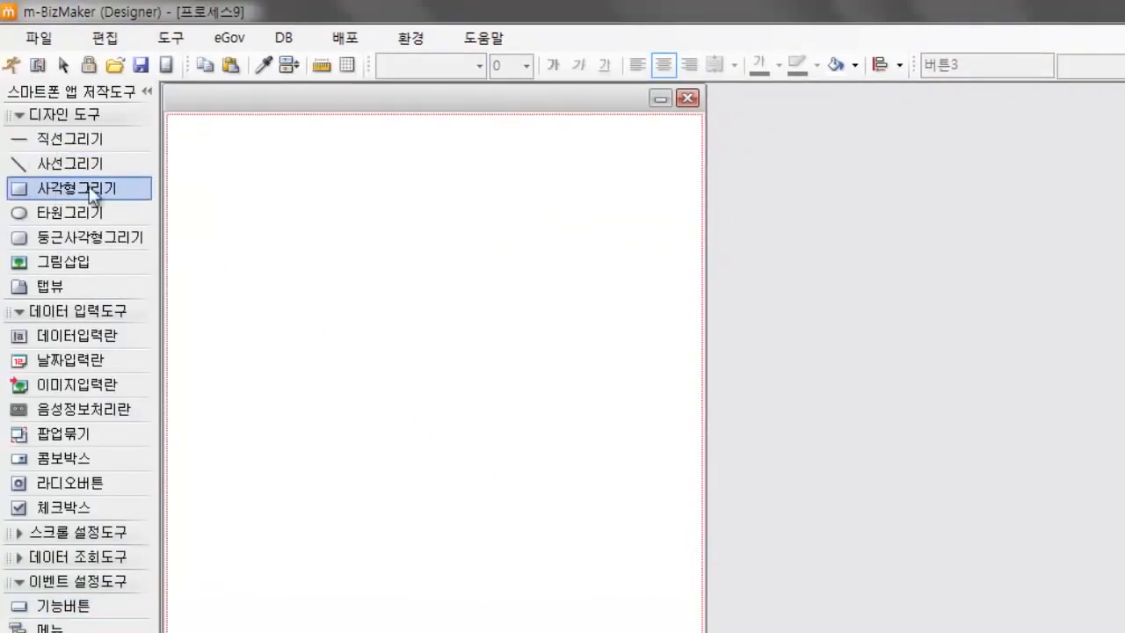
left_click(285, 172)
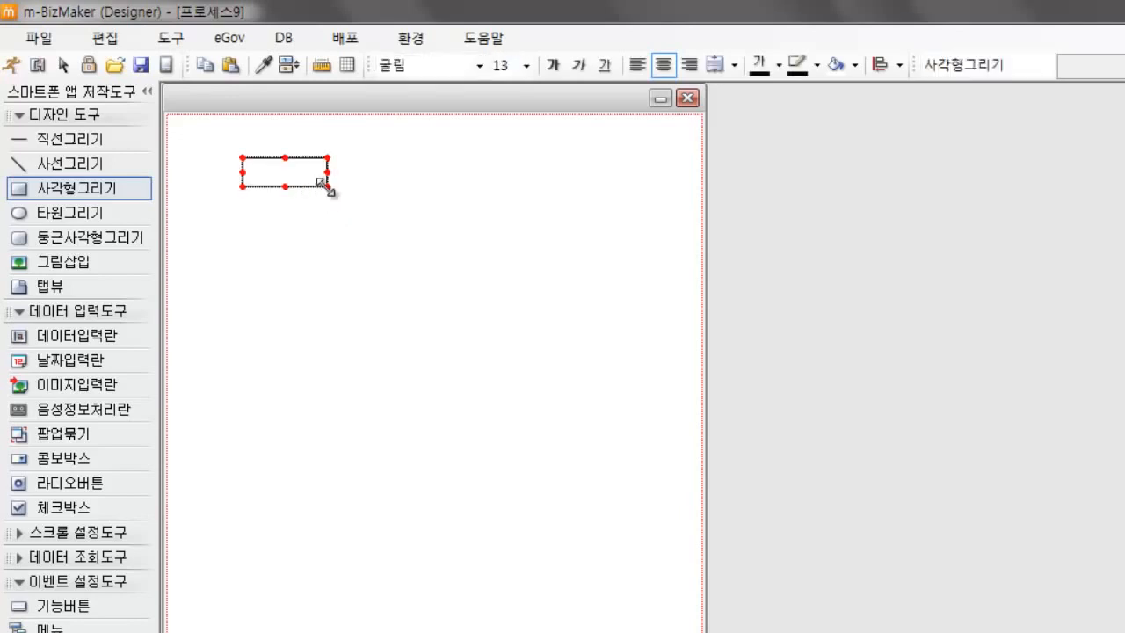
left_click_drag(608, 237, 605, 236)
type("게시판")
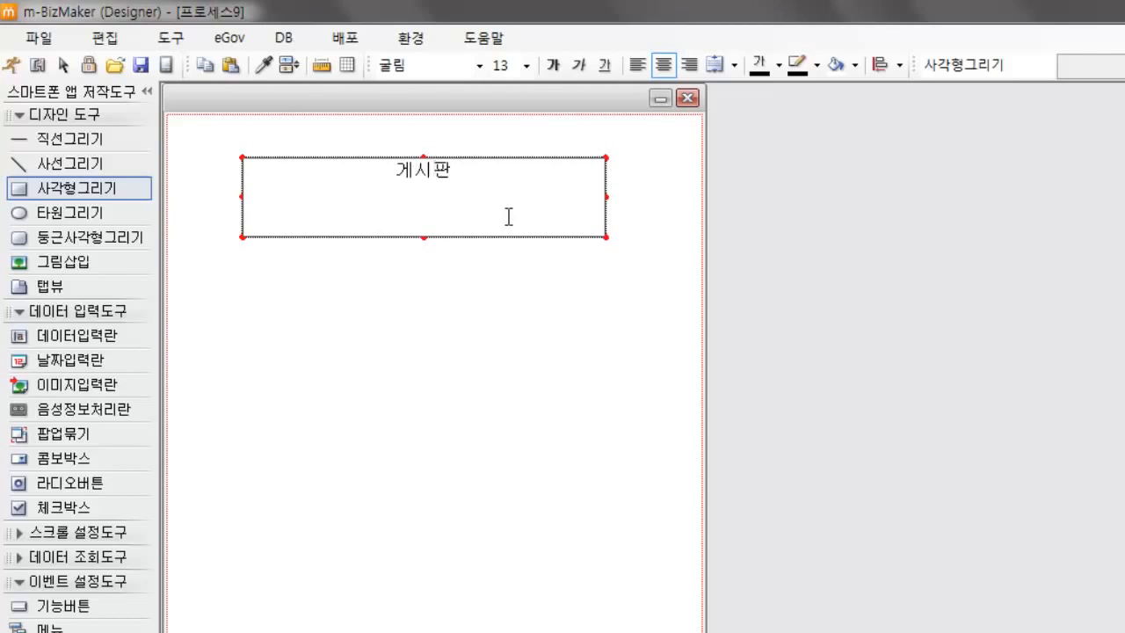
Step: Format the 게시판 title as bold at size 26 and nudge its box slightly to the right to centre it
left_click(526, 65)
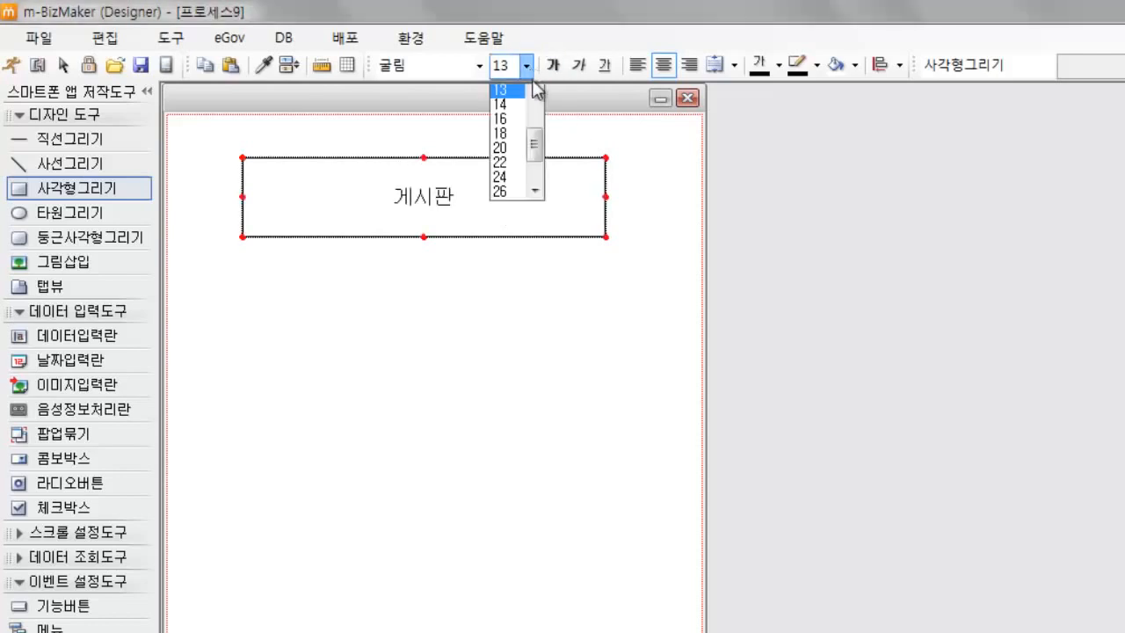
left_click(500, 192)
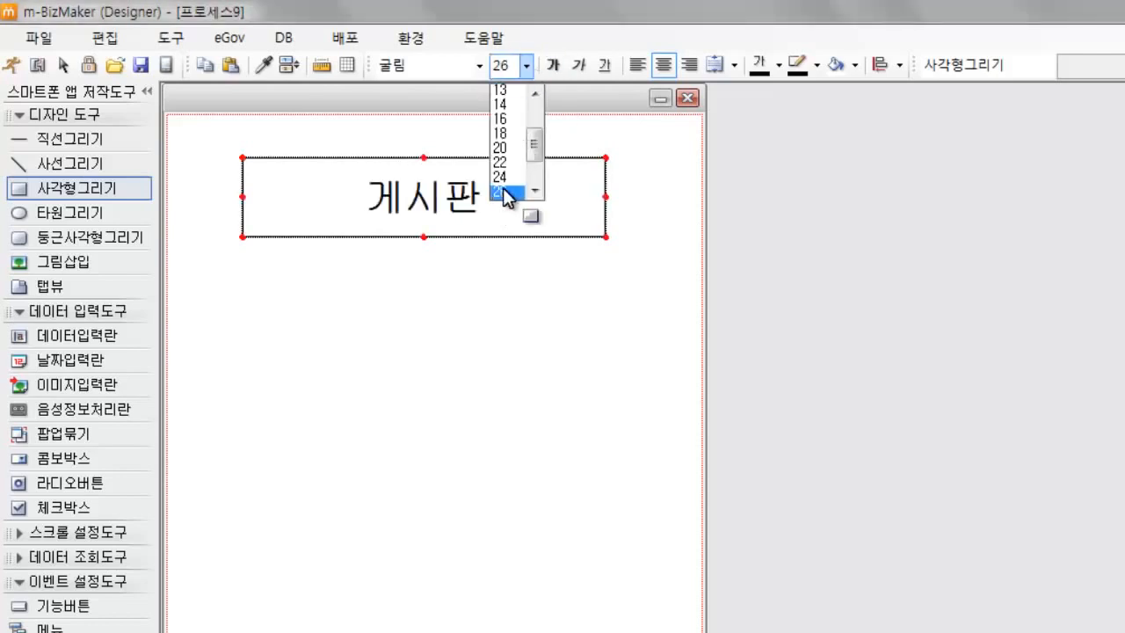
left_click(553, 66)
left_click(615, 281)
left_click(559, 222)
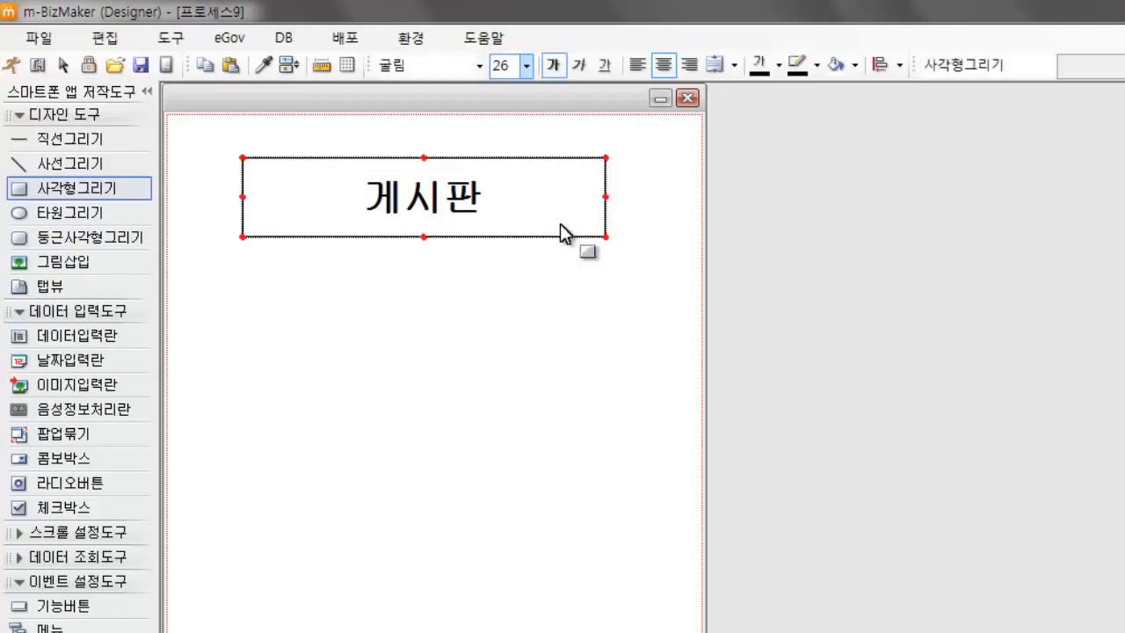
key("Right")
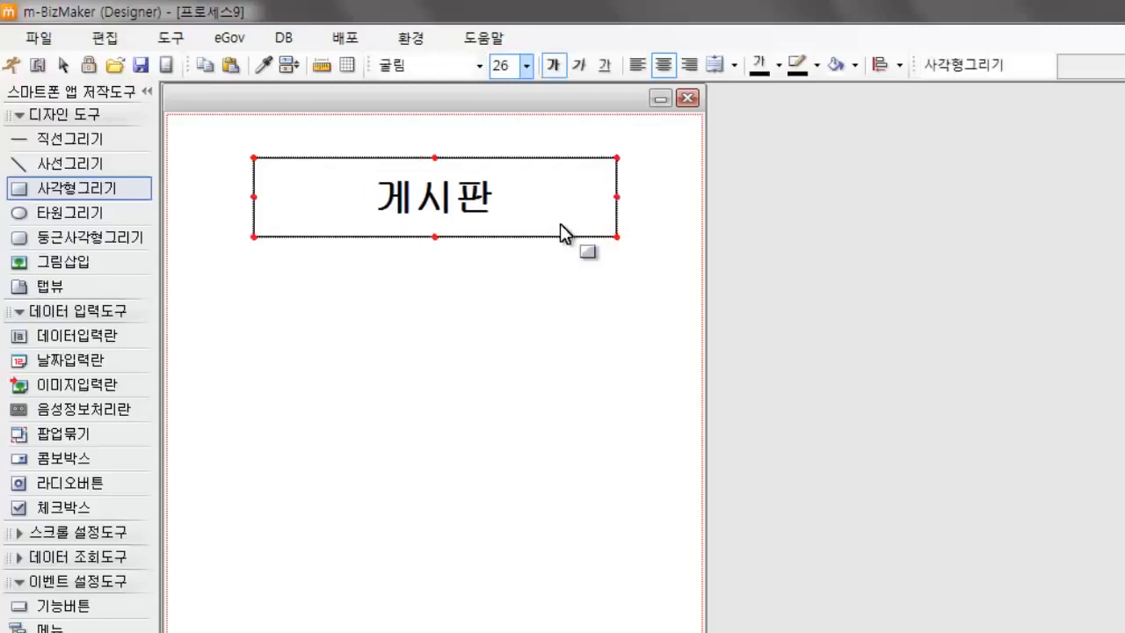
left_click(538, 325)
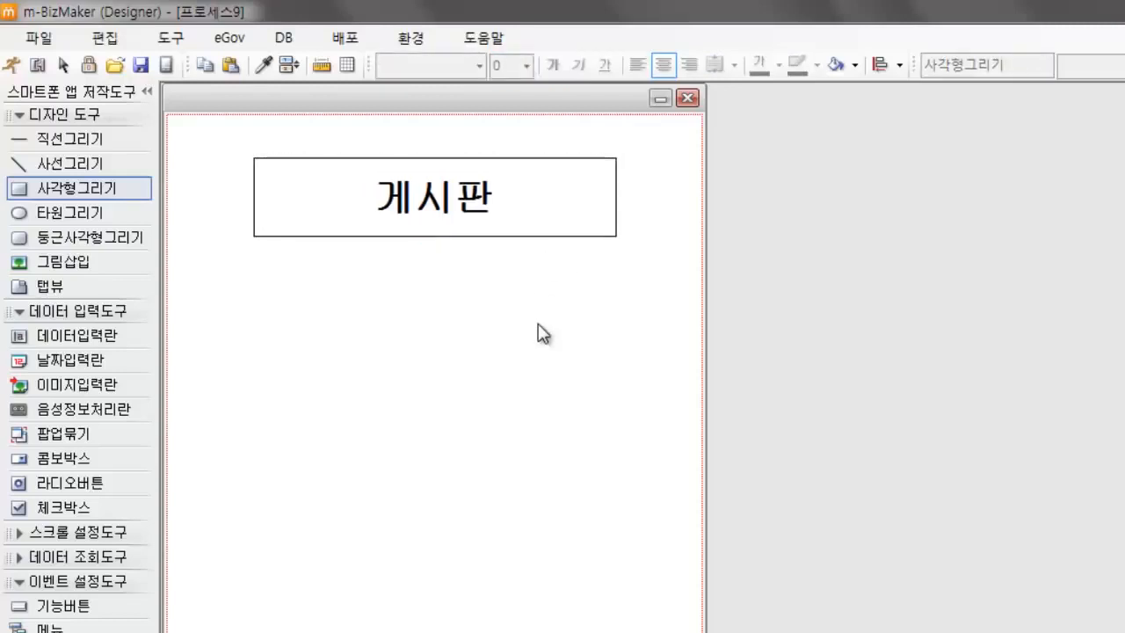
Step: Place a 검색창 from the 데이터 조회도구 group below the 게시판 title
left_click(77, 557)
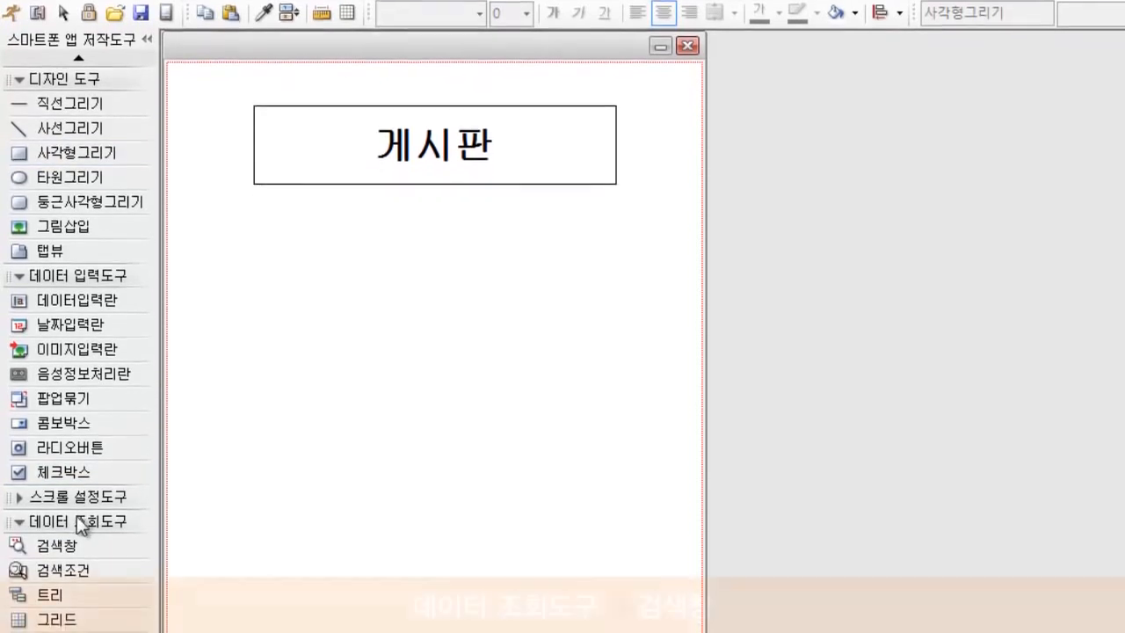
left_click(76, 543)
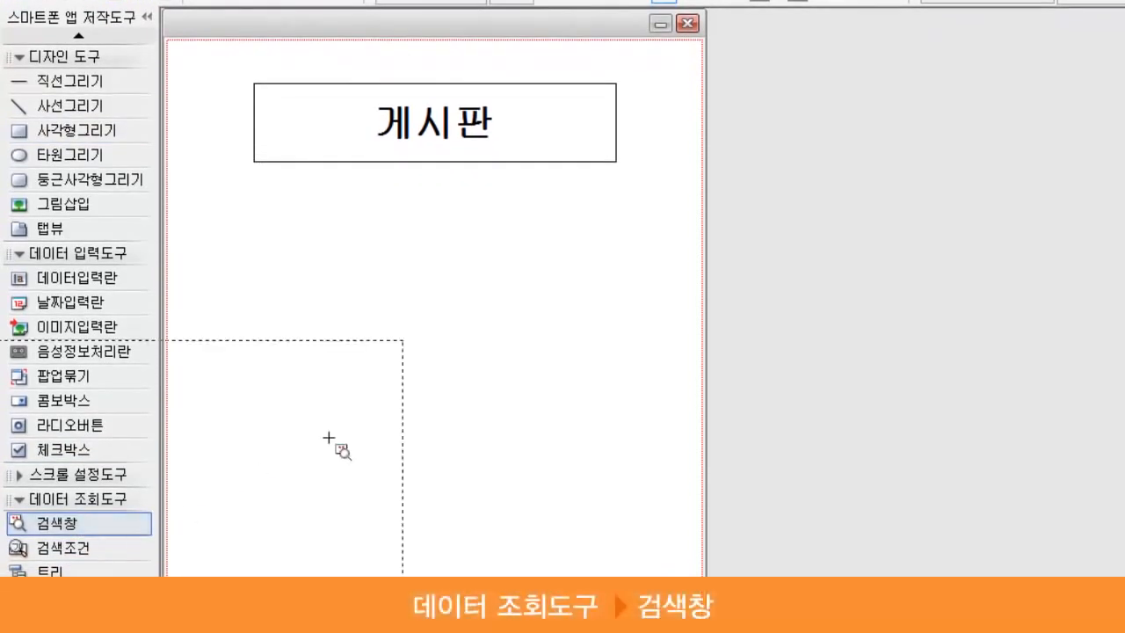
left_click(436, 388)
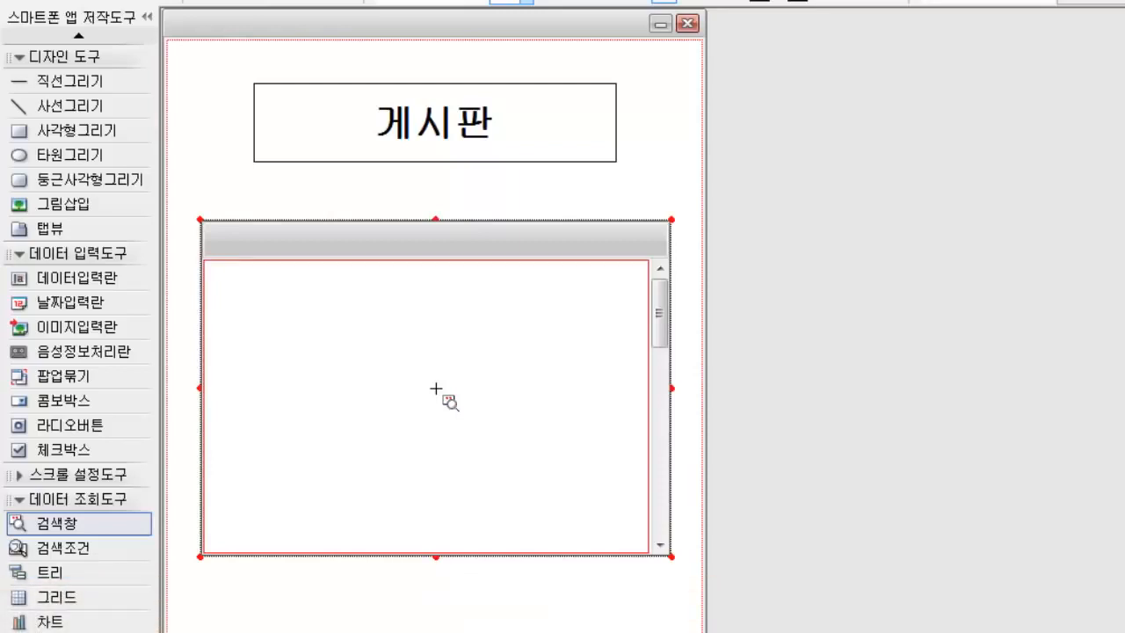
Step: Set the table name (테이블명) in the 검색창's data properties to 글쓰기
right_click(481, 328)
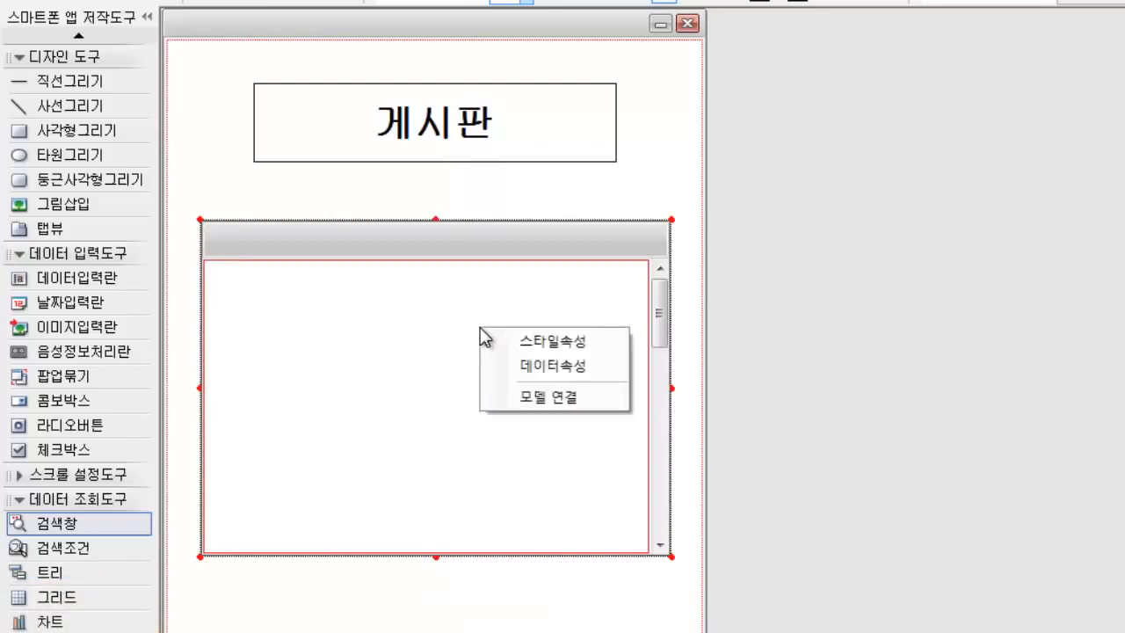
left_click(540, 366)
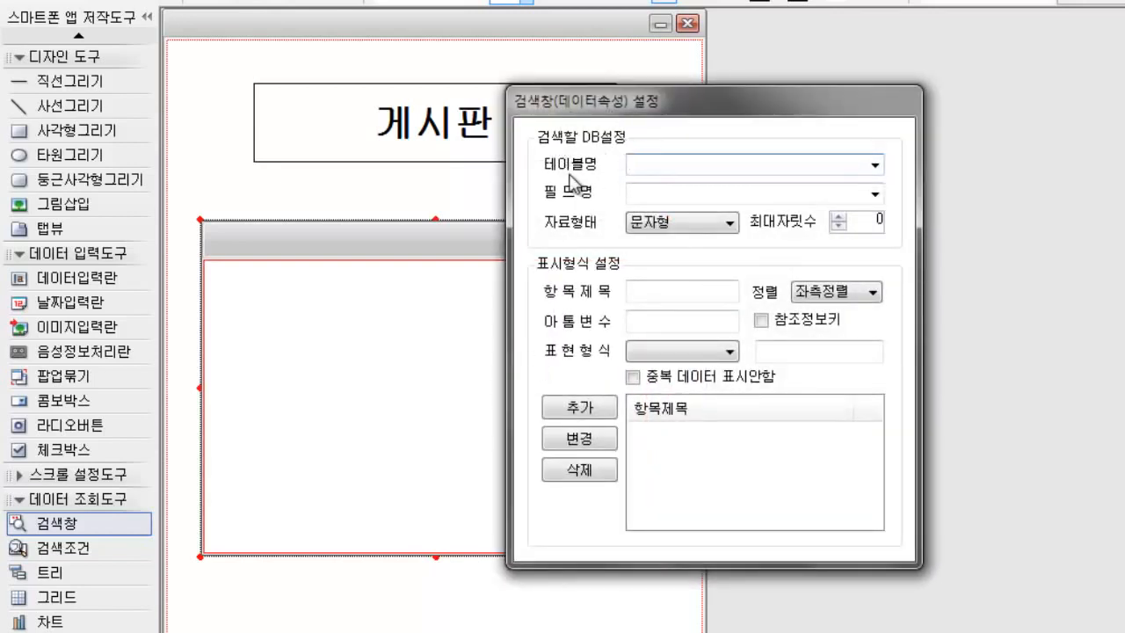
left_click(875, 165)
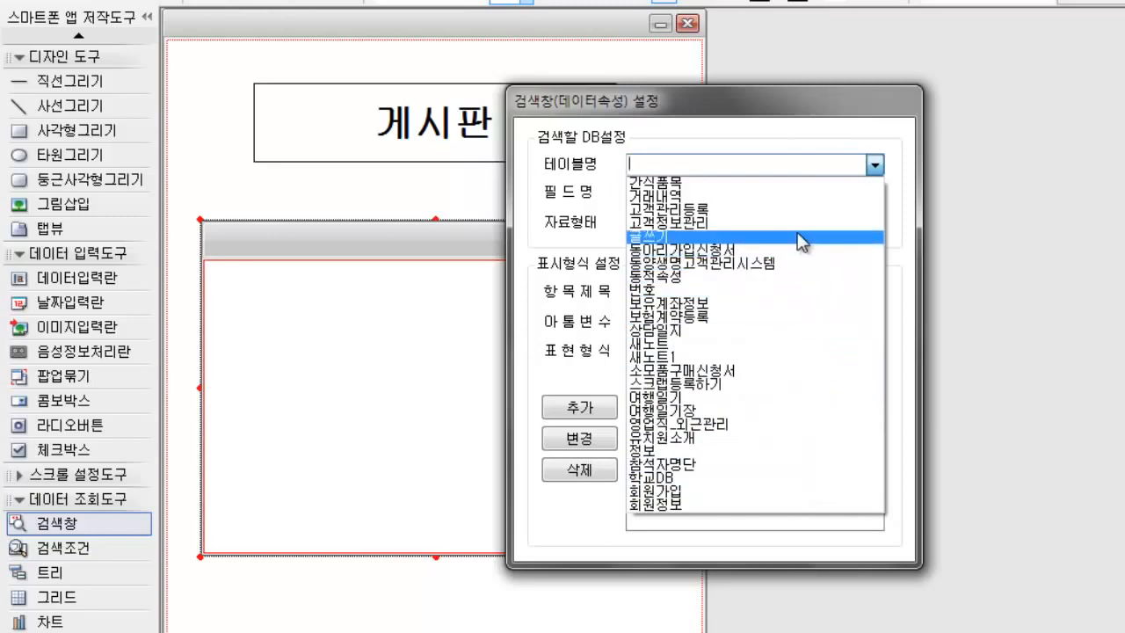
left_click(802, 238)
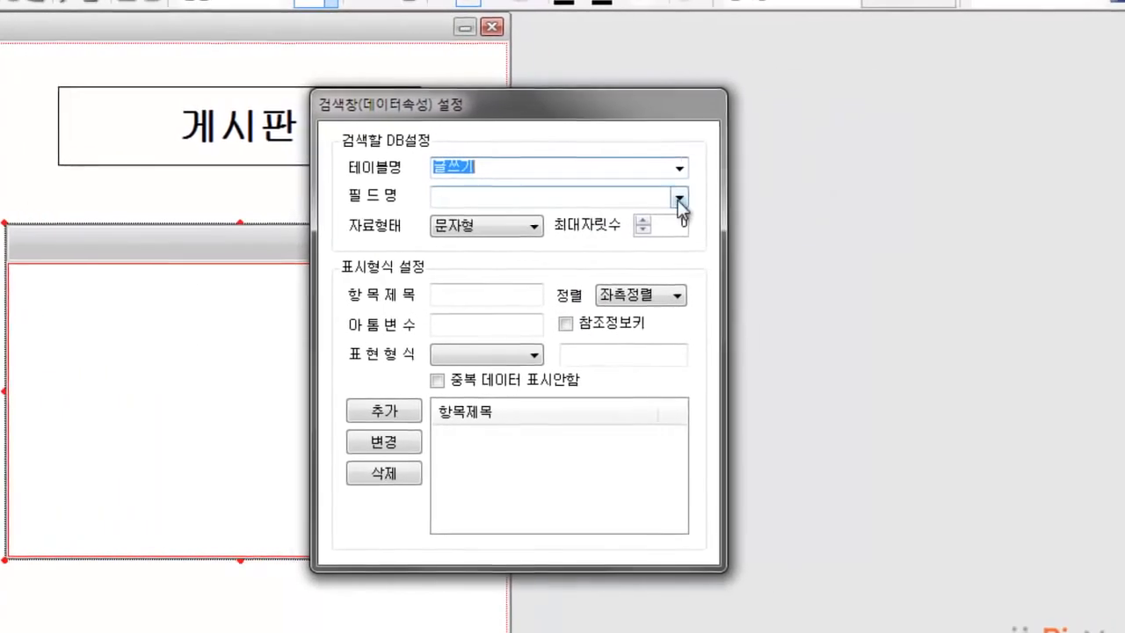
Step: Add the fields 글번호, 제목, 작성자 and 날짜 of the 글쓰기 table to the 검색창's item list
left_click(874, 193)
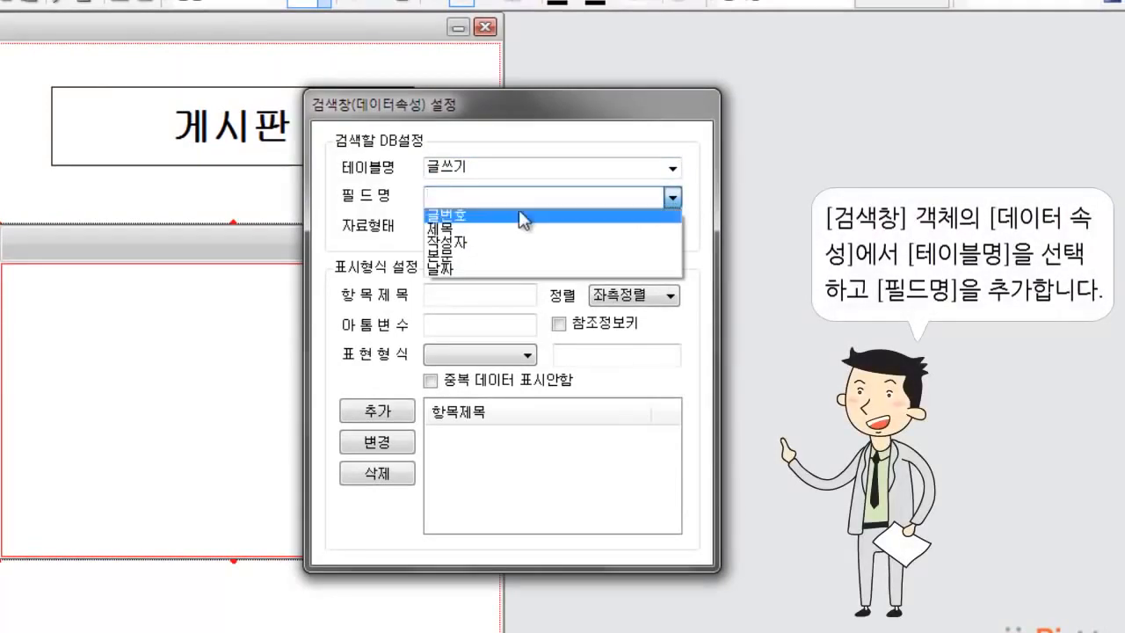
left_click(456, 214)
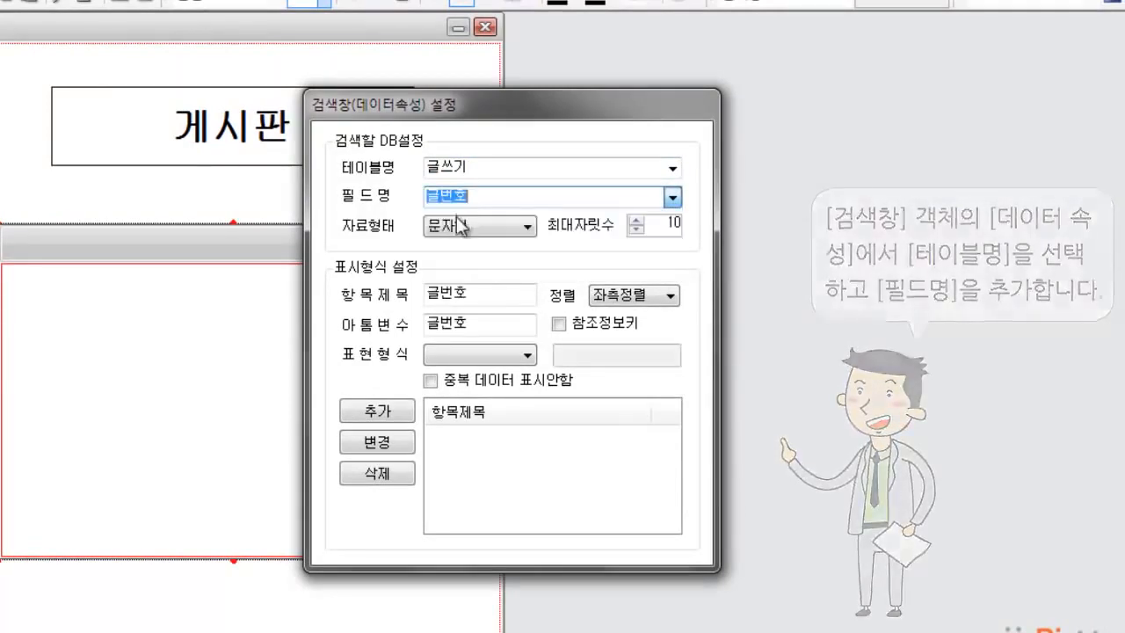
left_click(377, 411)
left_click(657, 199)
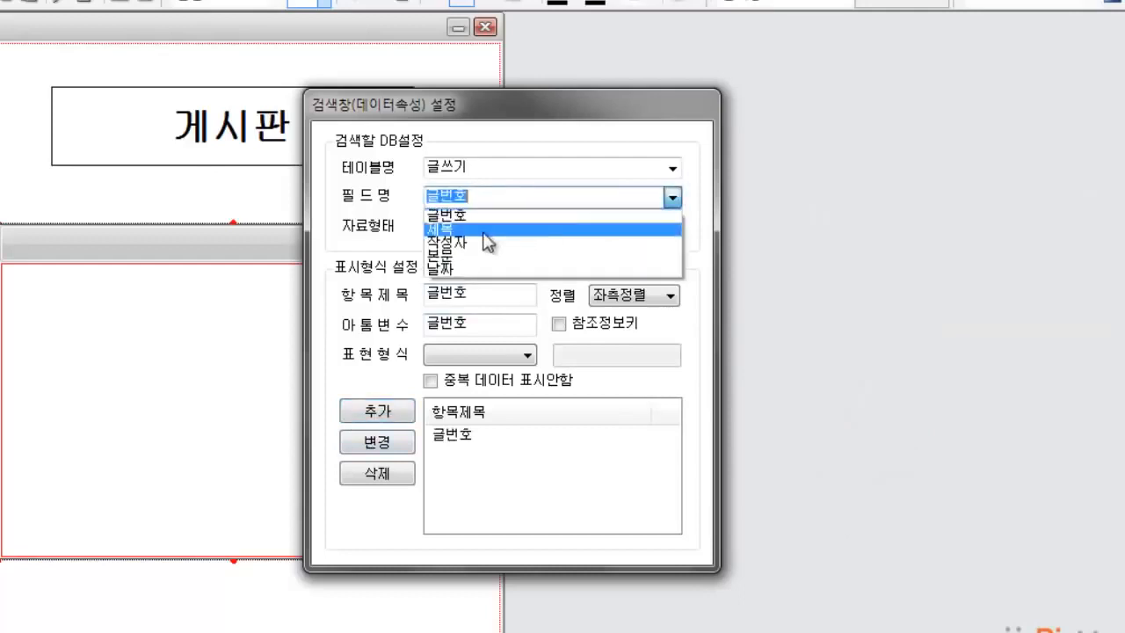
left_click(470, 233)
left_click(377, 410)
left_click(672, 198)
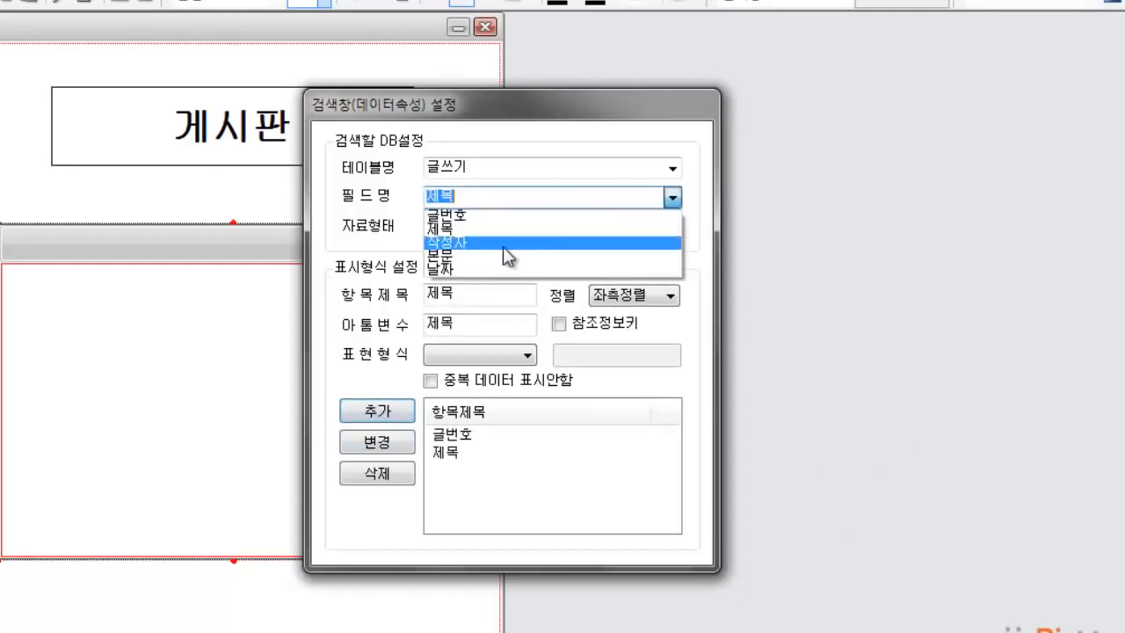
left_click(489, 248)
left_click(377, 411)
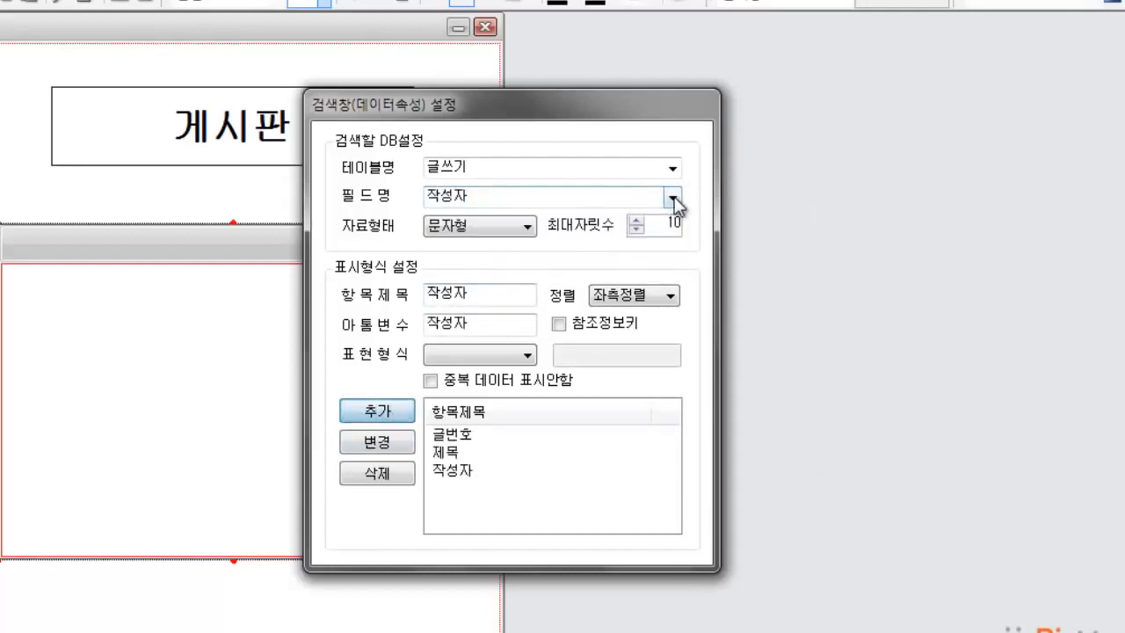
left_click(672, 198)
left_click(493, 271)
left_click(379, 413)
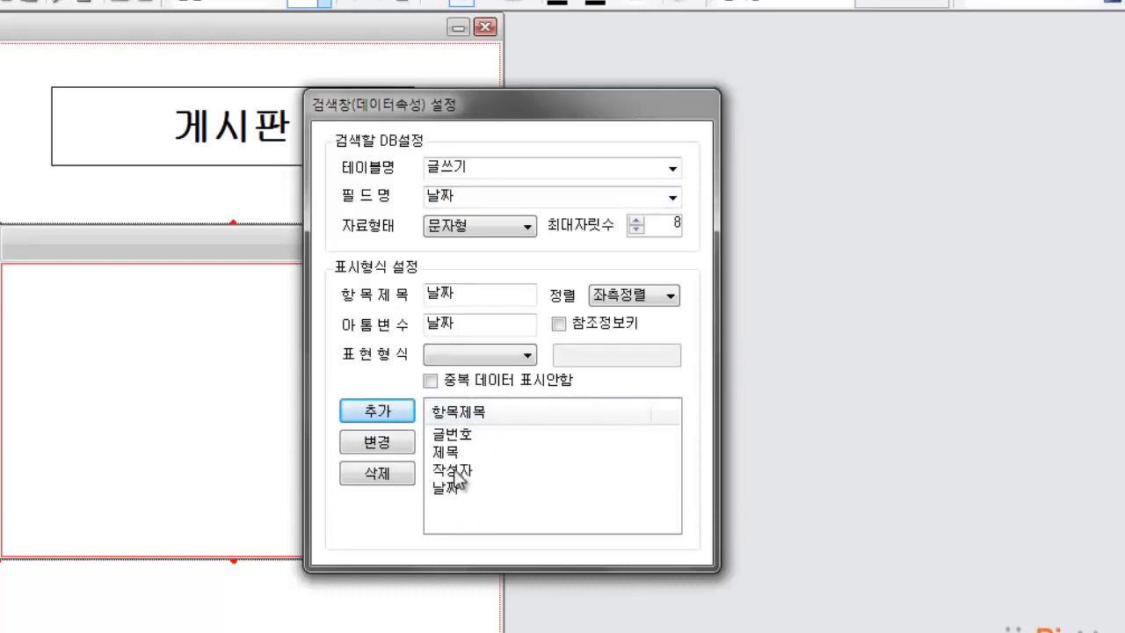
Step: Mark the 글번호 item of the 검색창 as a 참조정보키 and close its data properties
left_click(452, 435)
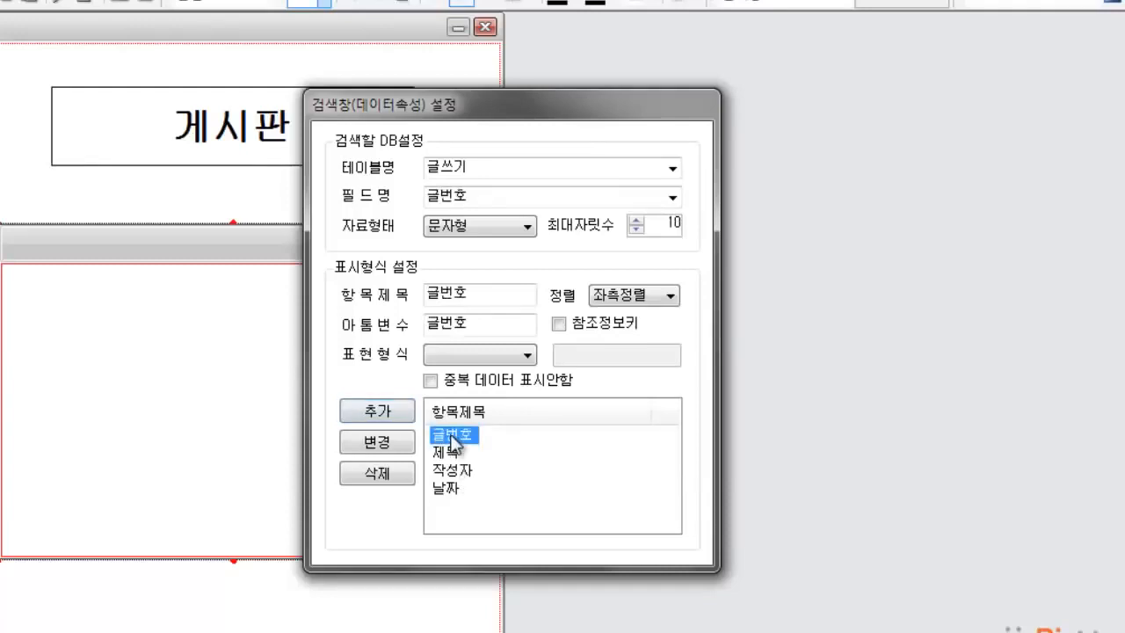
left_click(559, 324)
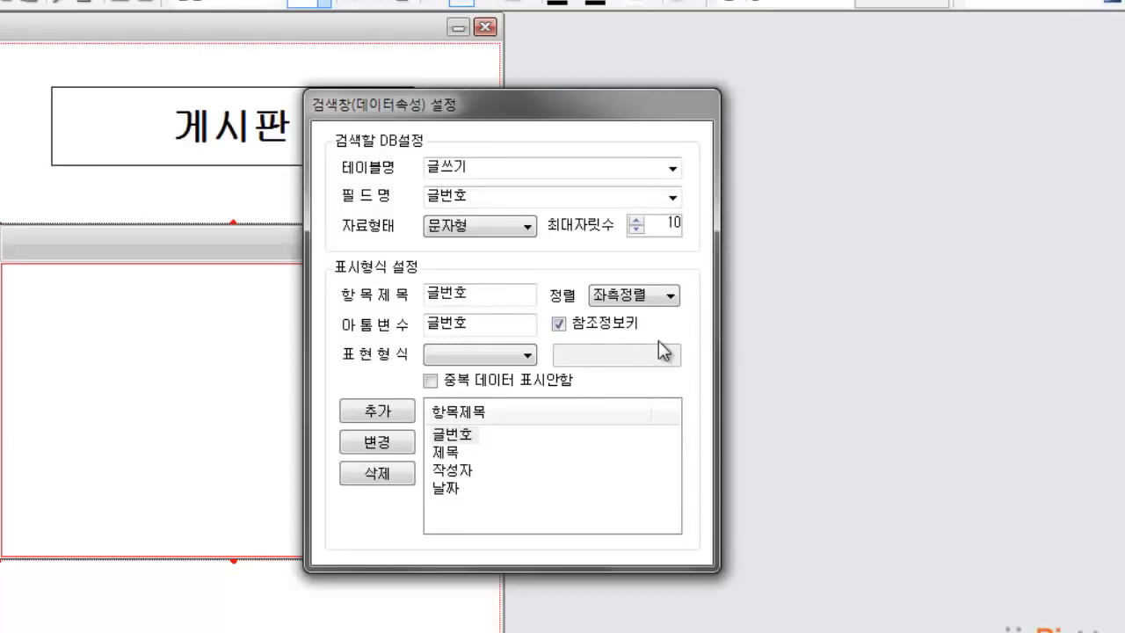
left_click(245, 451)
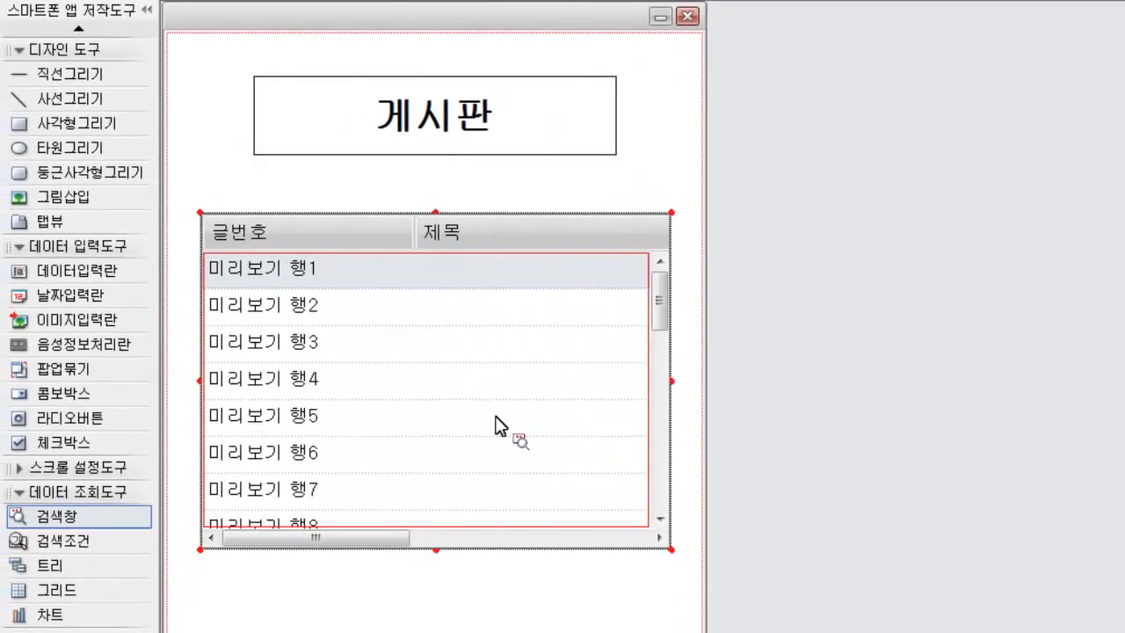
Step: Enable 즉시실행 and 자동줄바꿈 in the 검색창's style properties
right_click(497, 425)
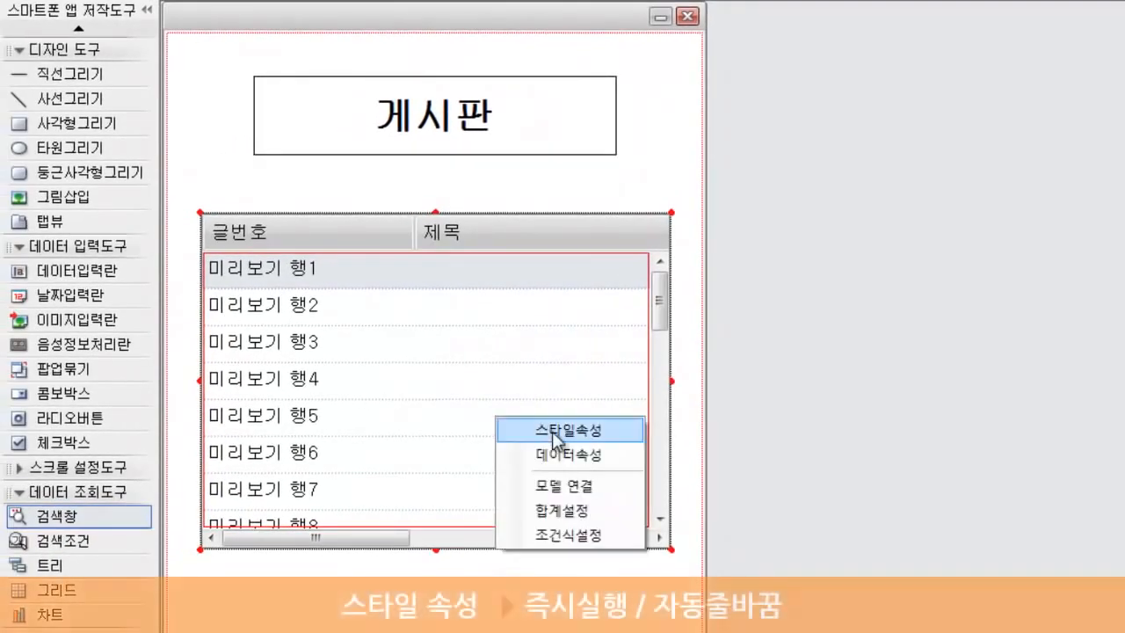
left_click(553, 432)
left_click(549, 196)
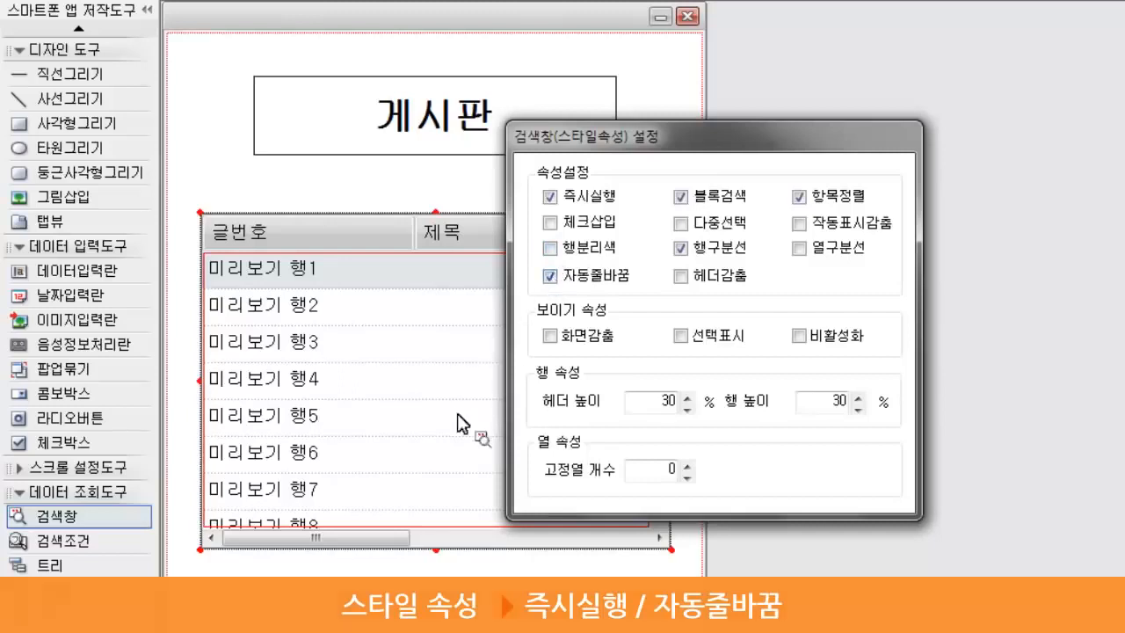
left_click(471, 431)
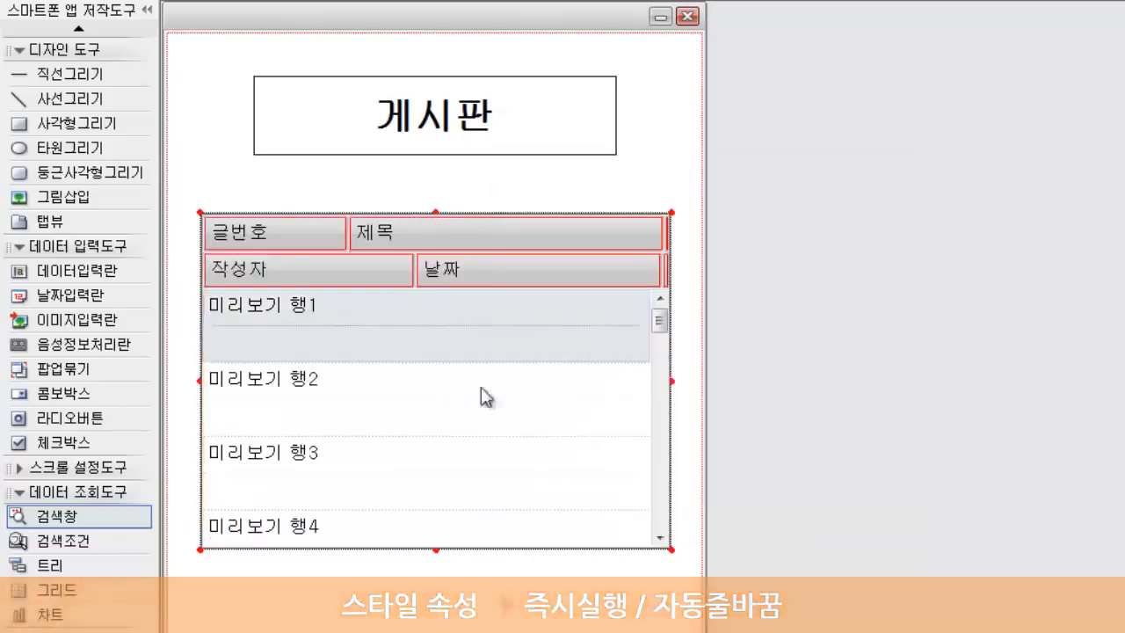
Step: Connect the 검색창 to the model file 글쓰기.QPM as its 실행모델
right_click(543, 372)
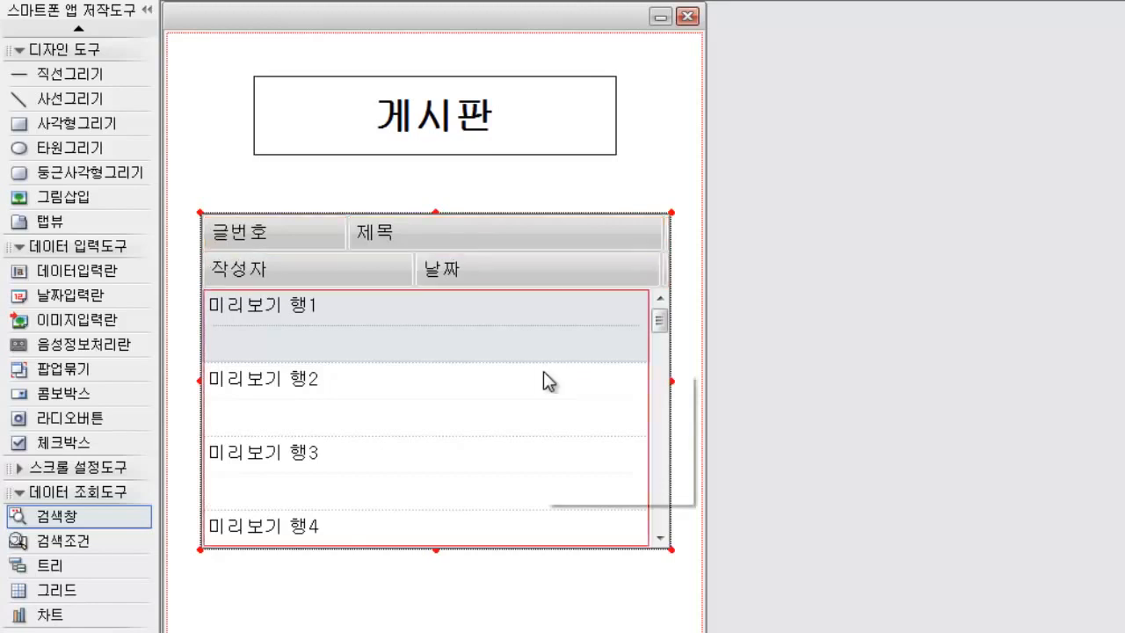
left_click(598, 440)
left_click(613, 448)
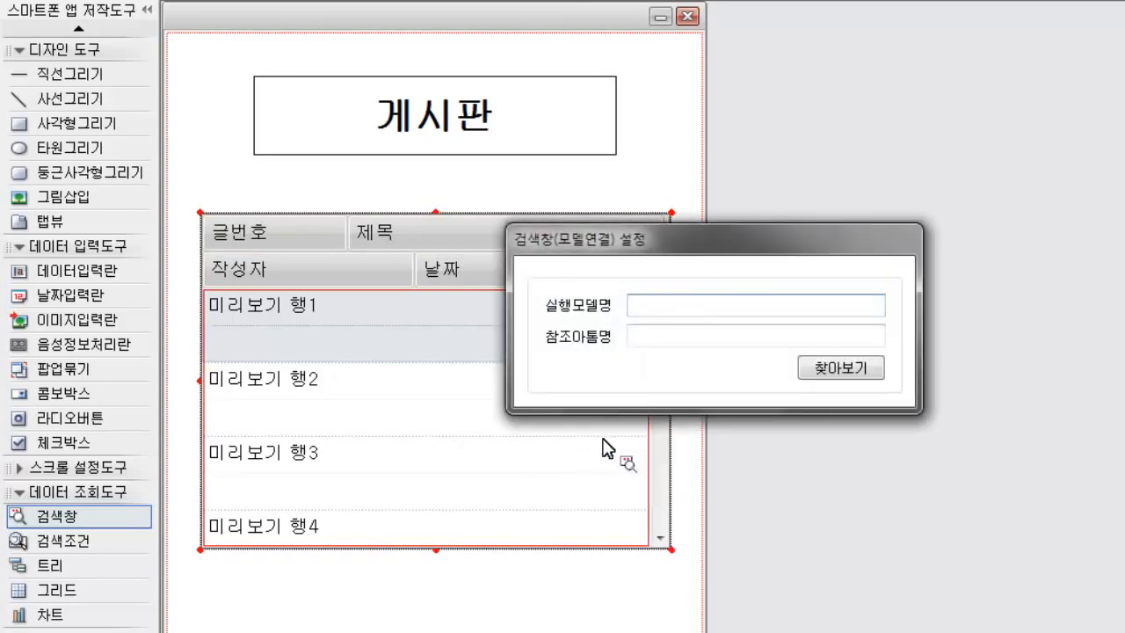
left_click(839, 368)
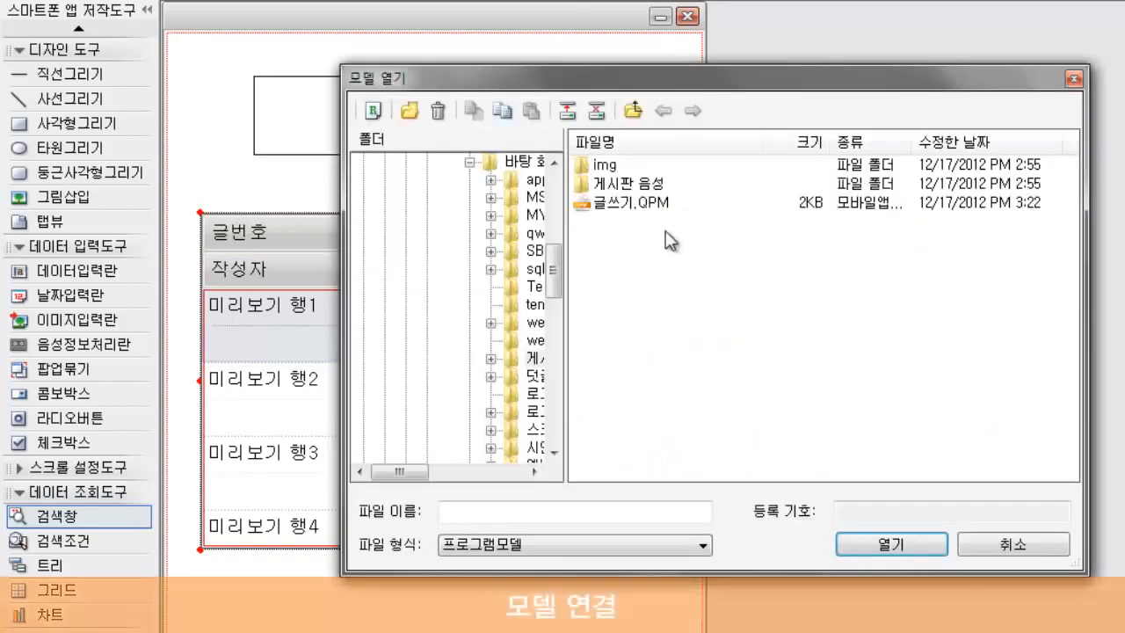
left_click(635, 203)
left_click(866, 547)
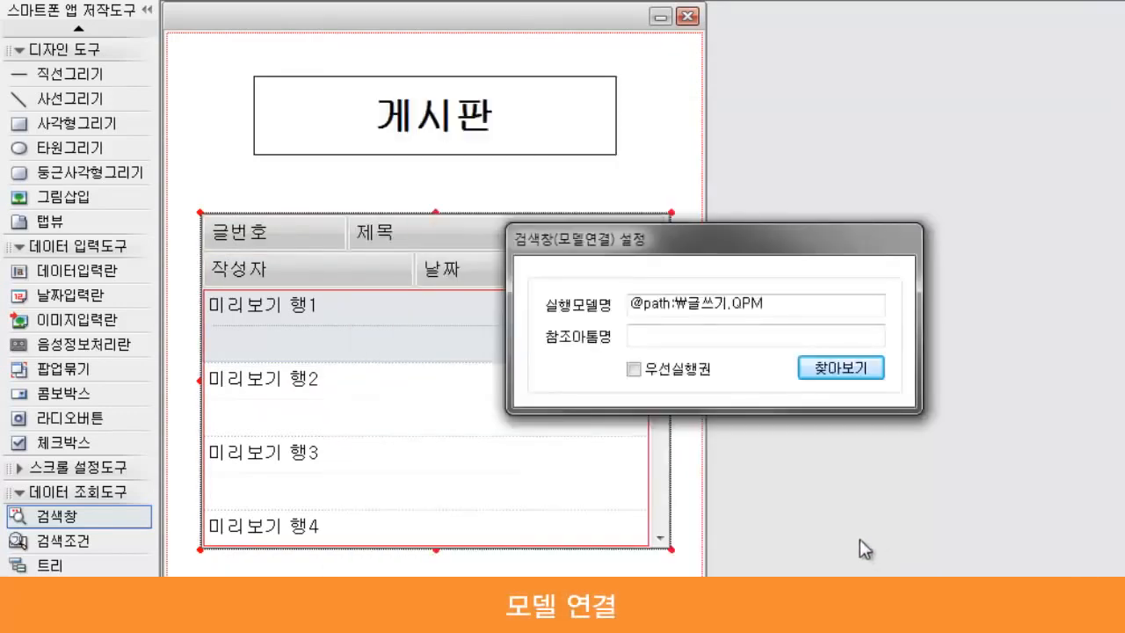
left_click(547, 479)
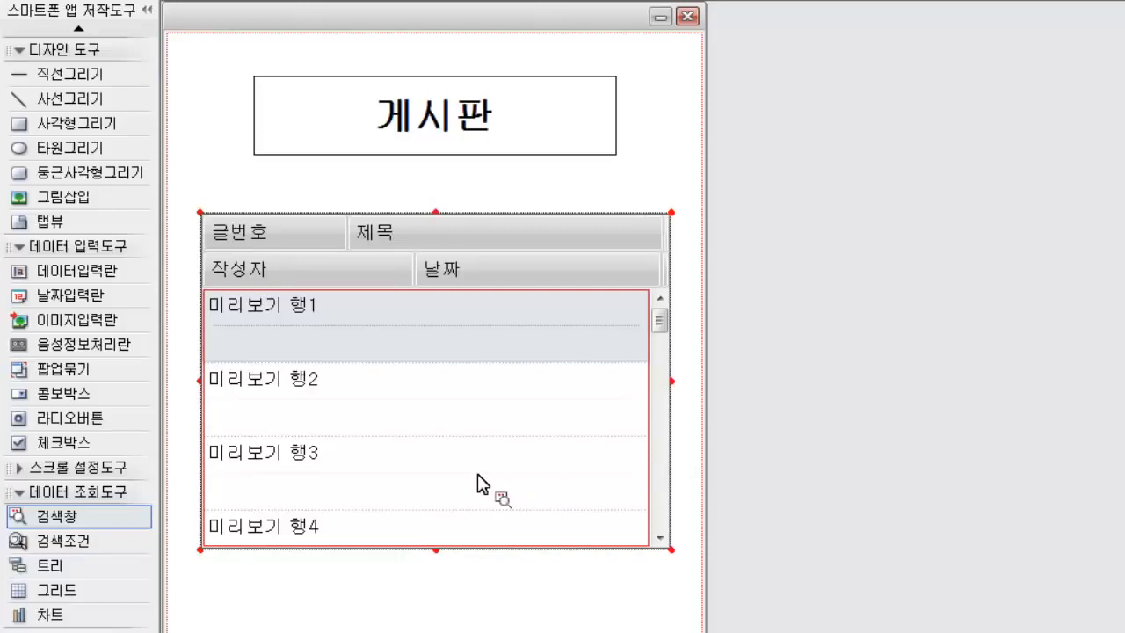
Step: Place a 검색조건 object just below the 게시판 title and set its data table (테이블명) to 글쓰기
left_click(90, 537)
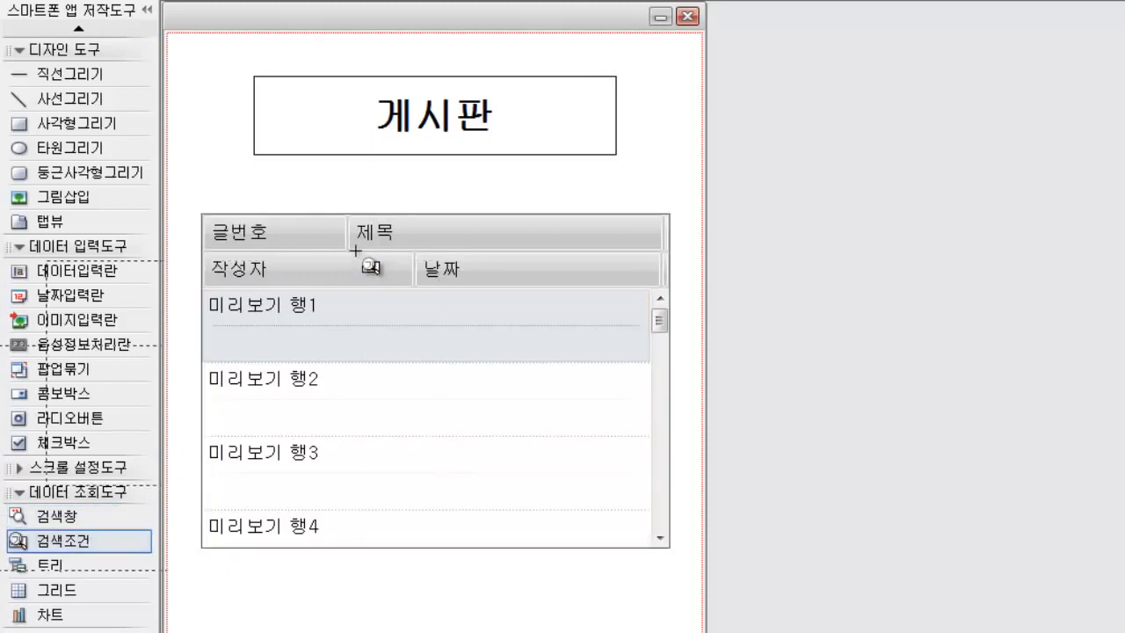
left_click(294, 178)
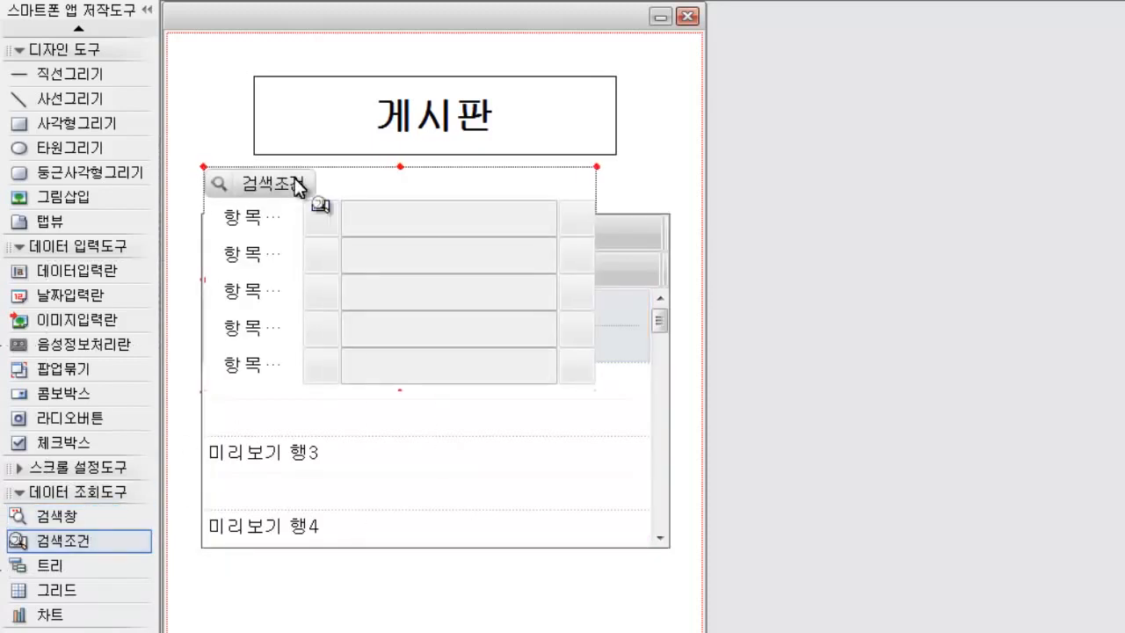
right_click(379, 184)
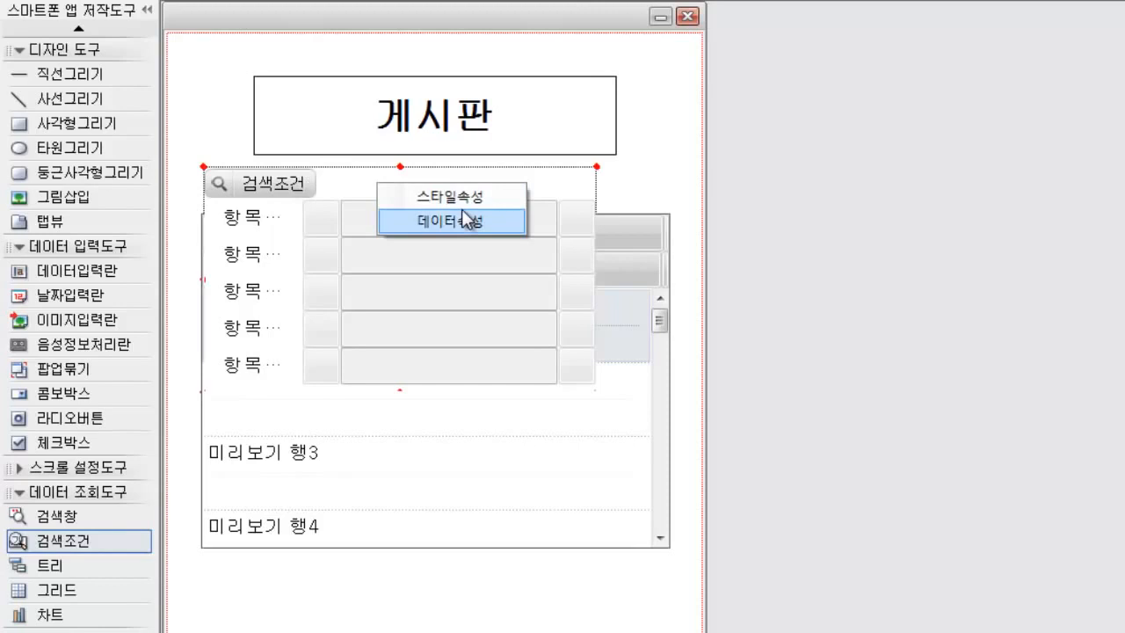
left_click(463, 211)
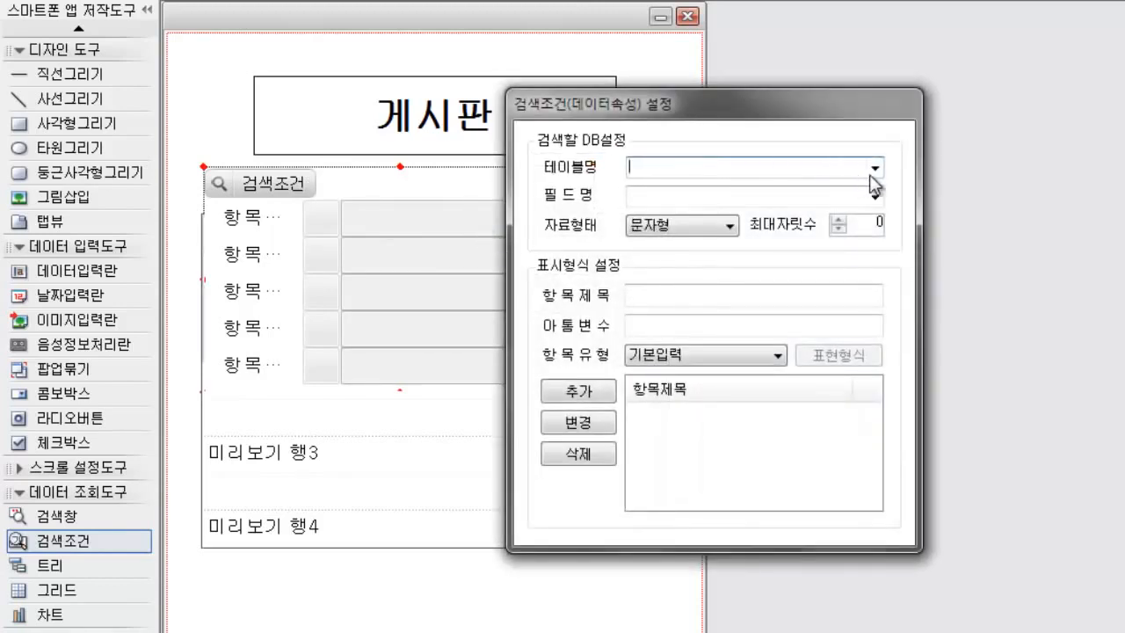
left_click(874, 168)
left_click(773, 235)
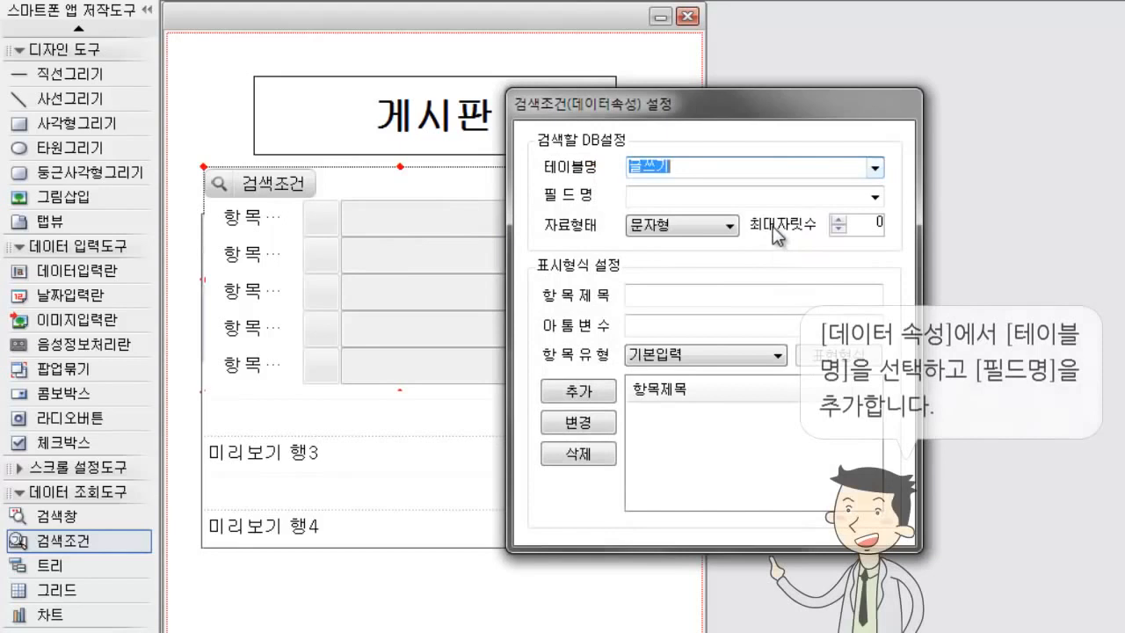
Step: Add the fields 작성자 and 날짜 to the 검색조건 and bring the 검색창 in front of it
left_click(875, 195)
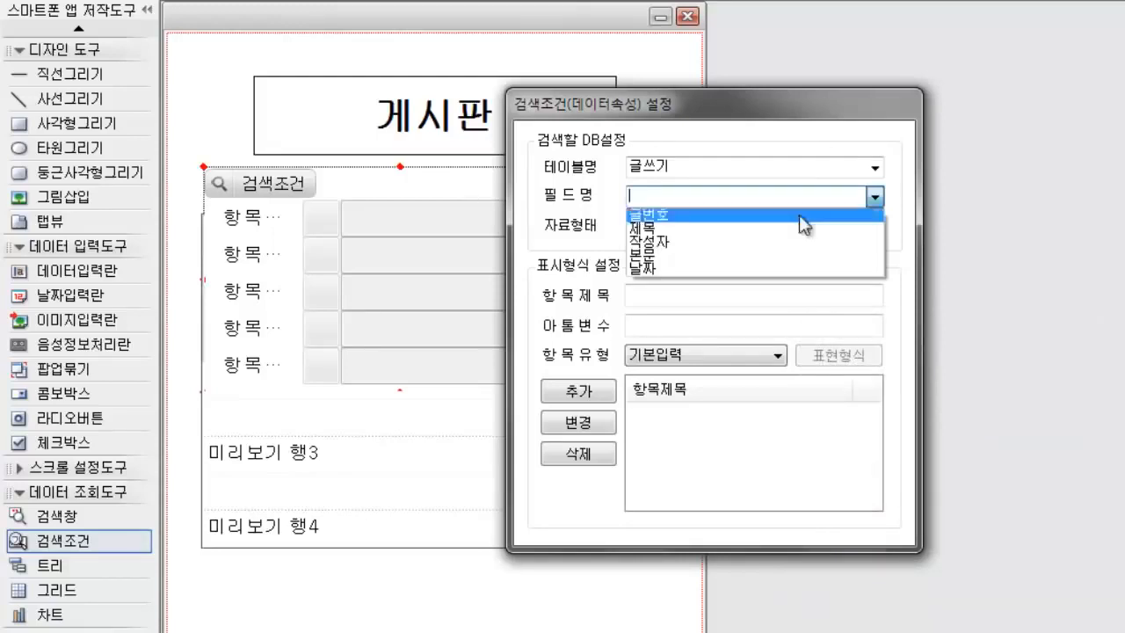
left_click(786, 241)
left_click(584, 396)
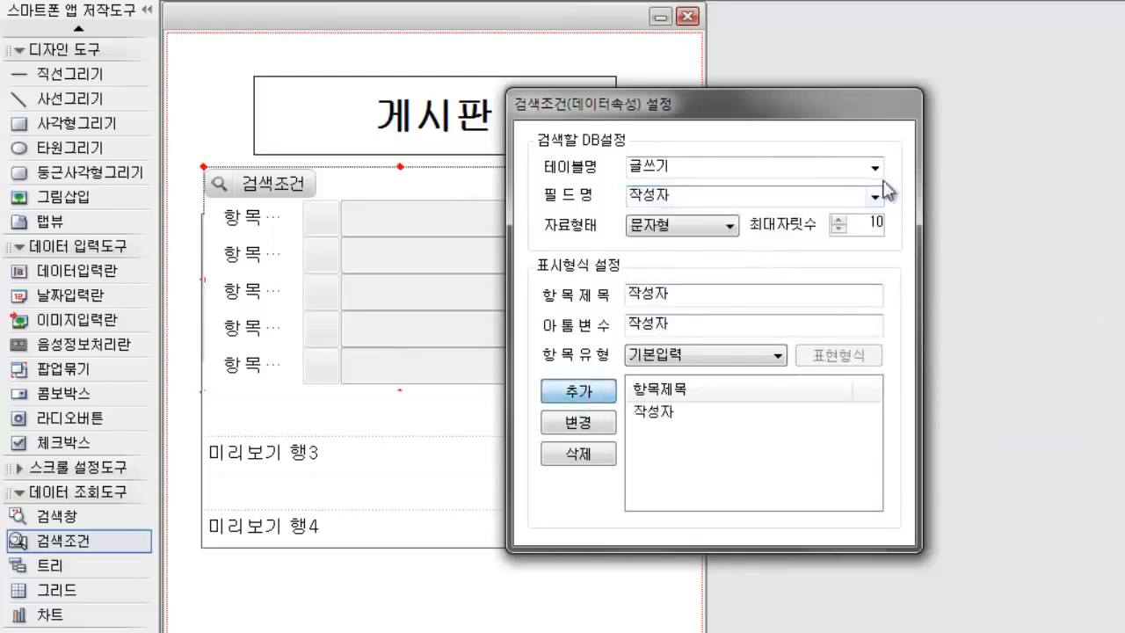
left_click(875, 195)
left_click(729, 266)
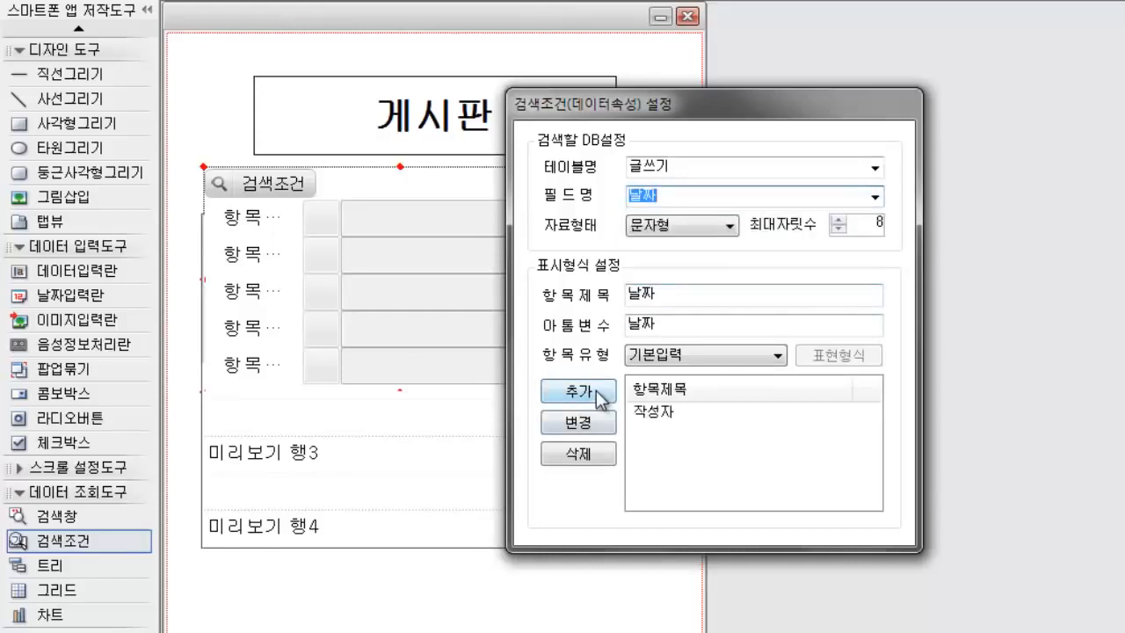
left_click(598, 392)
left_click(429, 334)
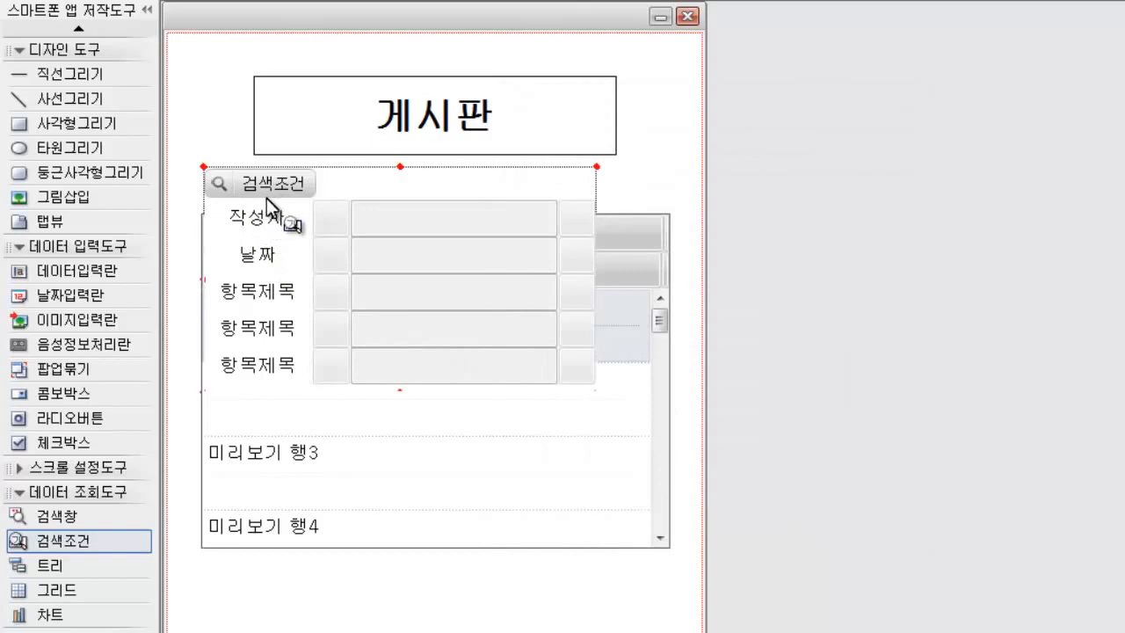
left_click(640, 614)
left_click(635, 489)
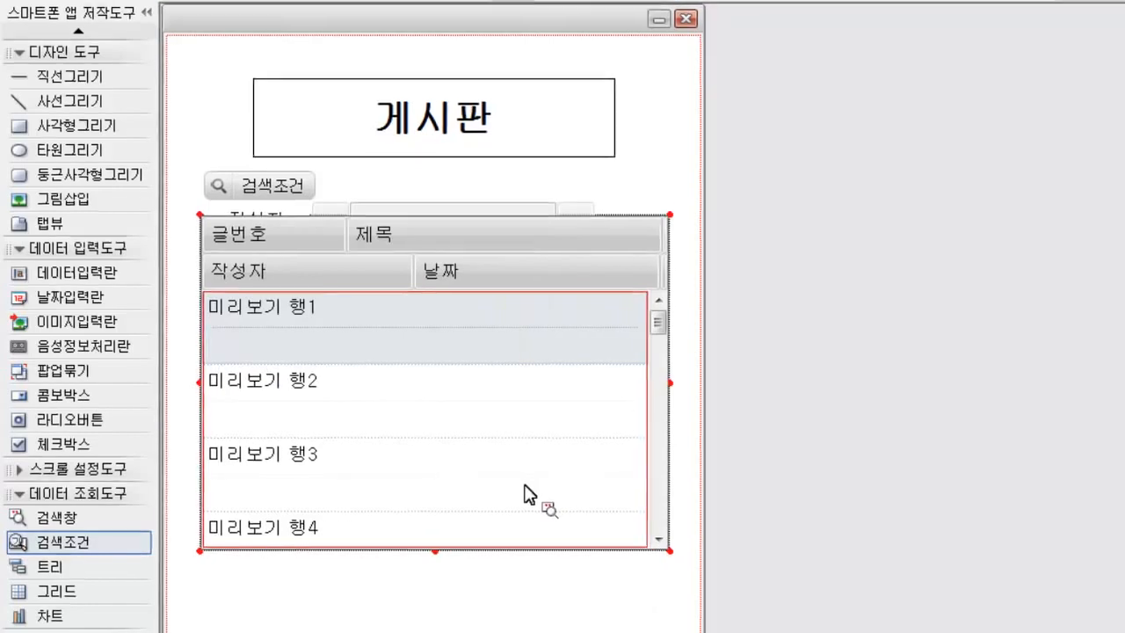
Step: Save the page as a mobile app model named 게시판
left_click(36, 36)
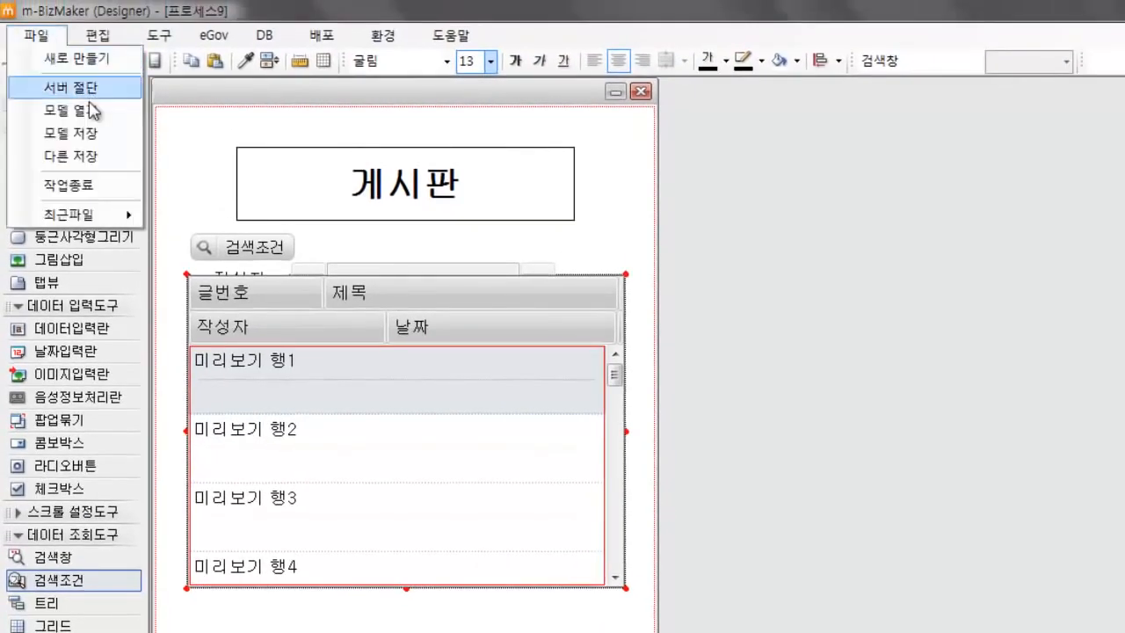
left_click(88, 133)
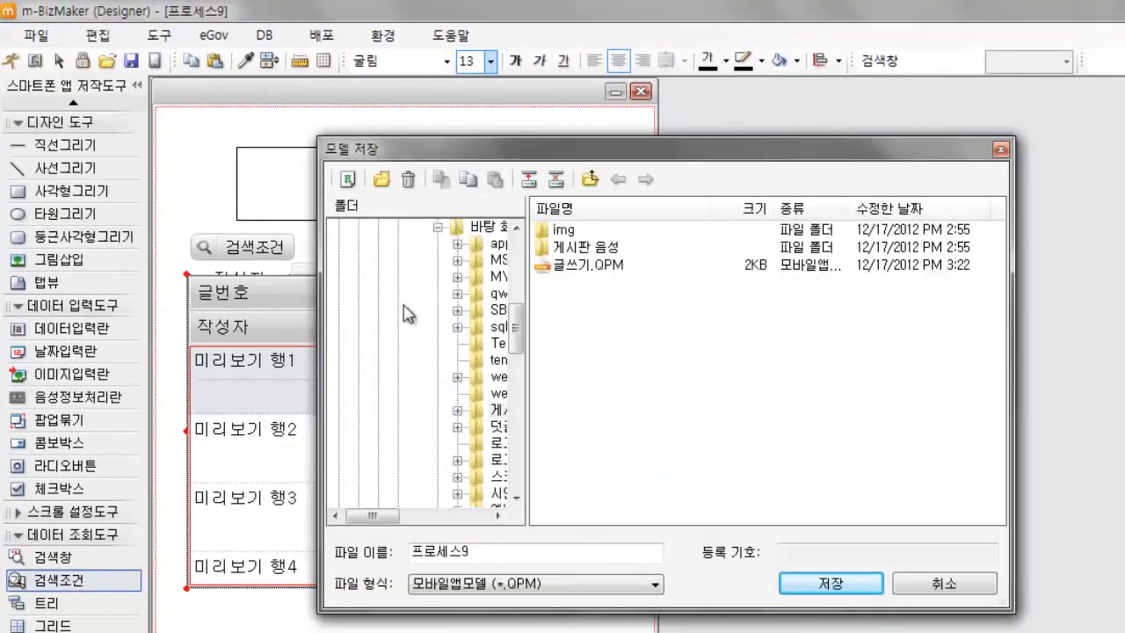
type("게시판")
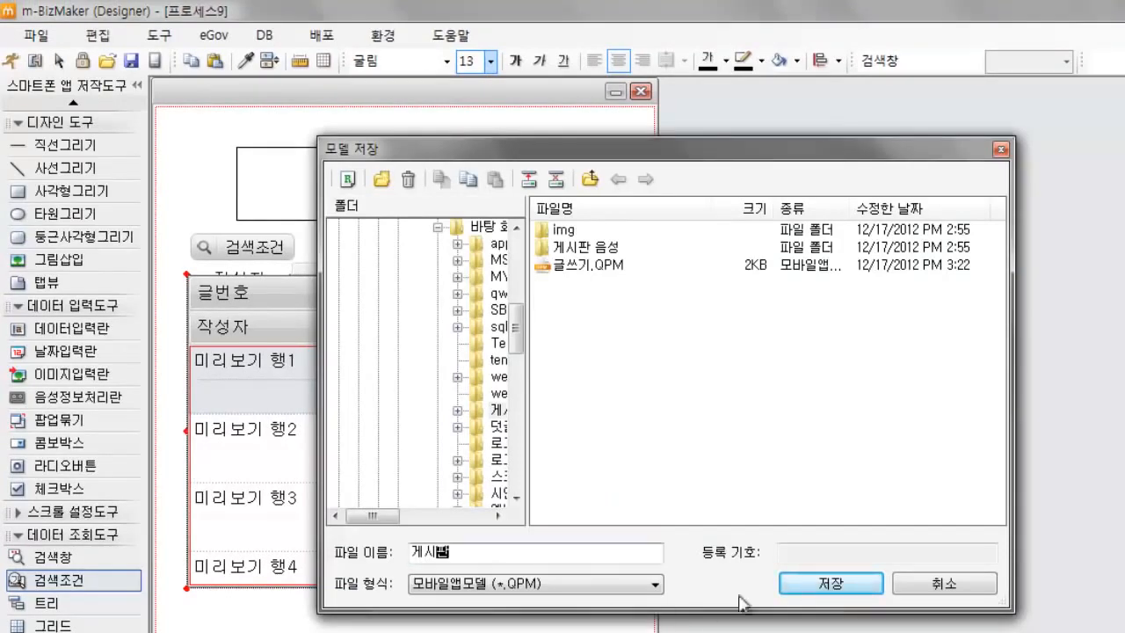
left_click(830, 584)
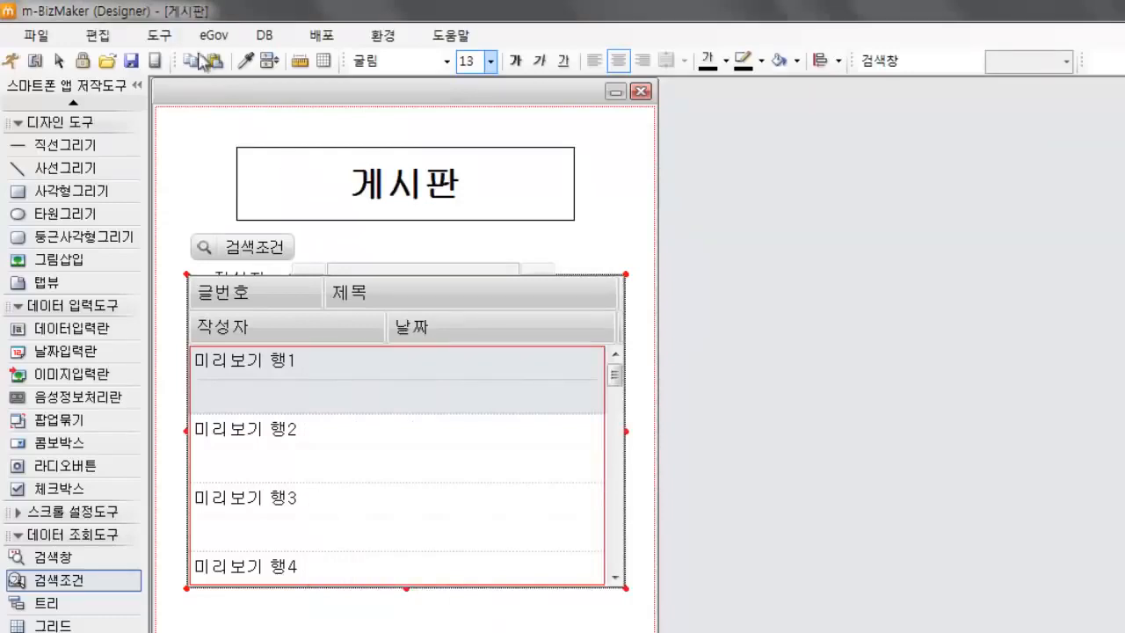
left_click(176, 35)
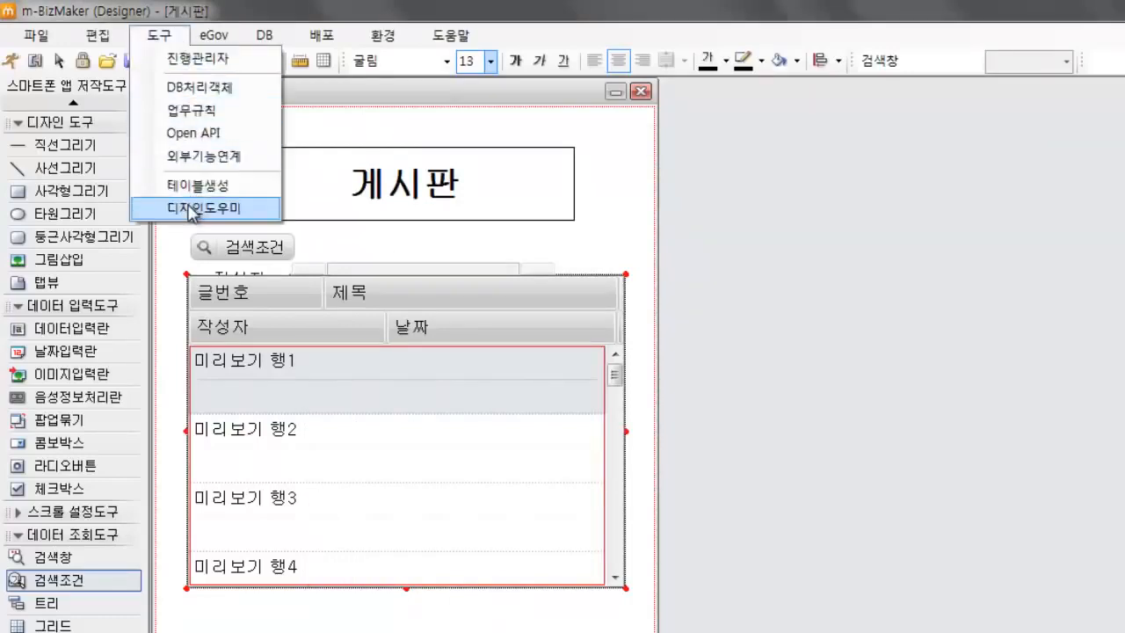
left_click(594, 252)
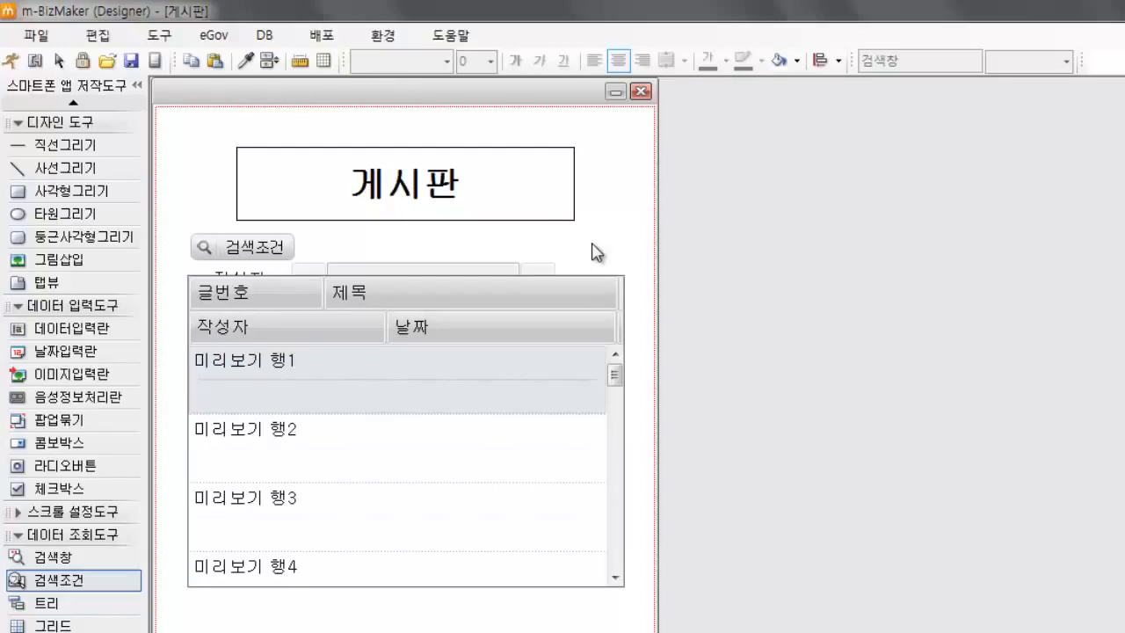
Step: Enable the background picture (배경그림) in the 게시판 page's program properties and choose 01.jpg as its image file
right_click(594, 252)
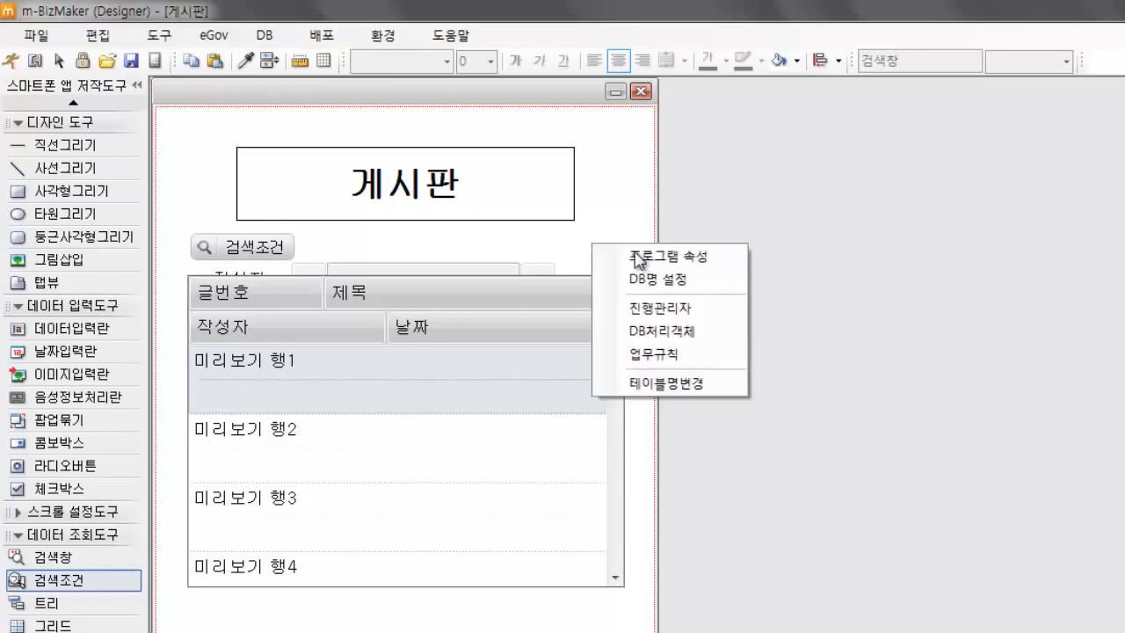
left_click(670, 261)
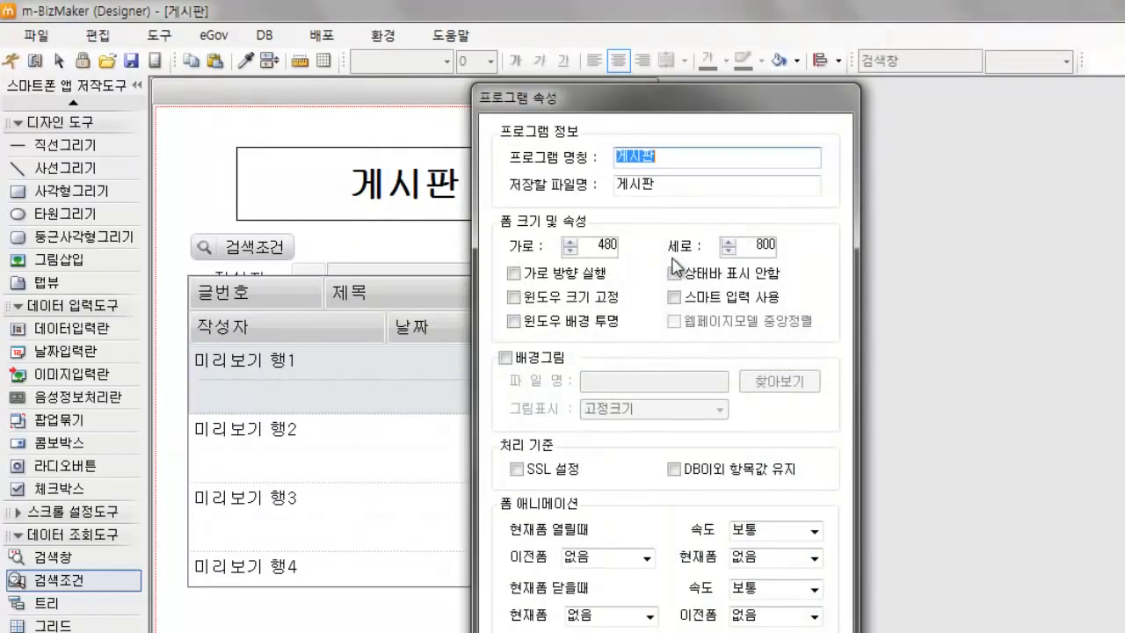
left_click(506, 358)
left_click(779, 381)
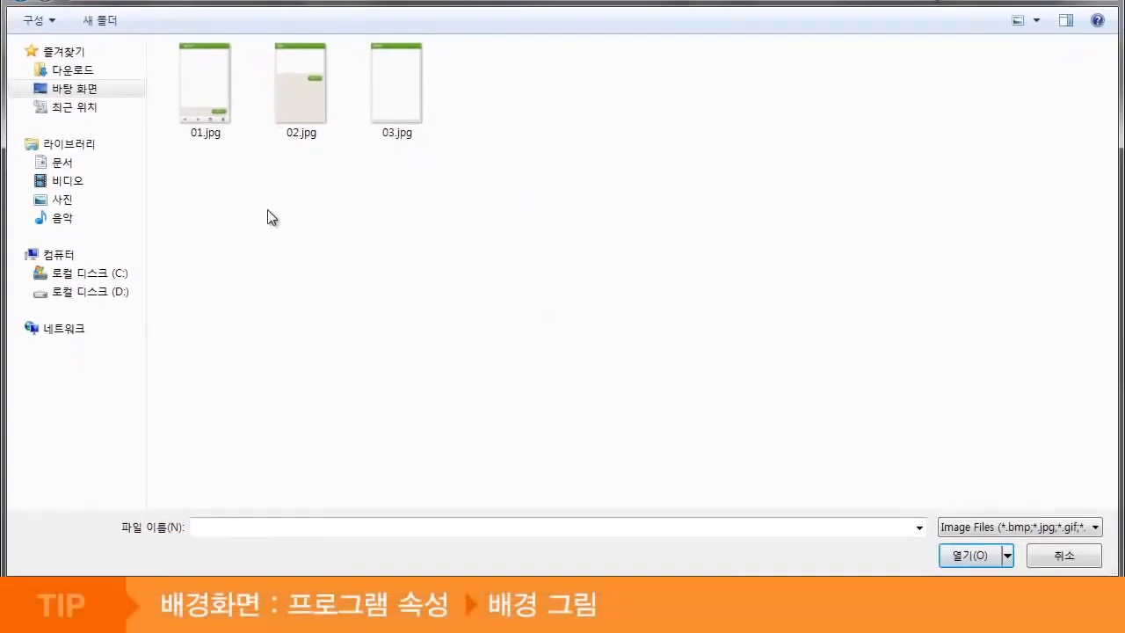
left_click(202, 110)
left_click(969, 558)
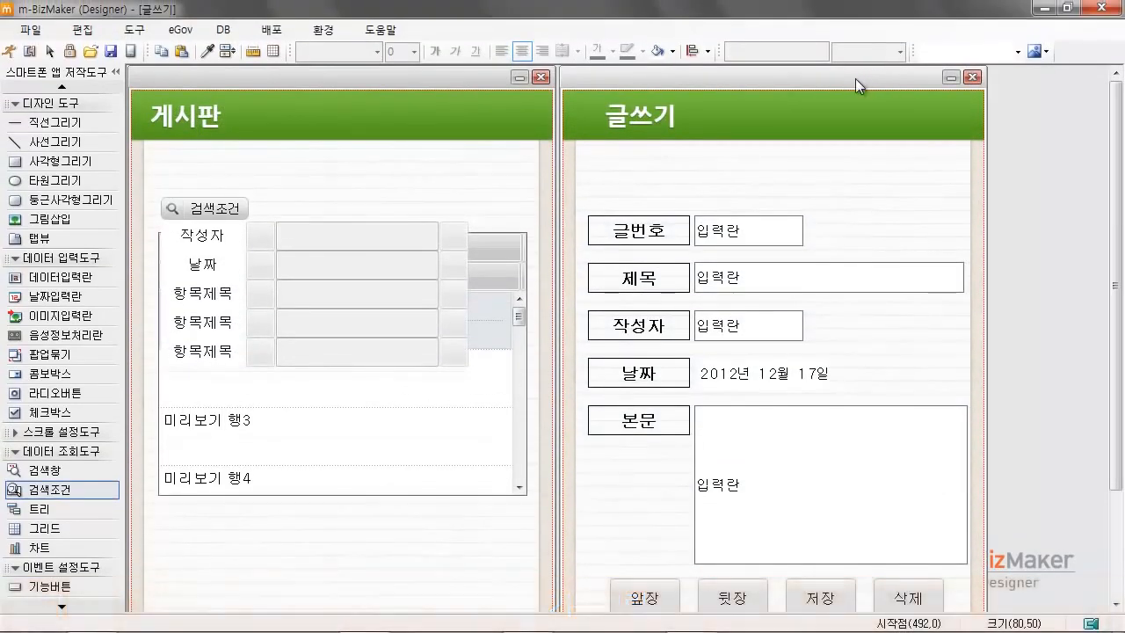
Step: Run the 글쓰기 form, save a post, page back to the previous post and close the form
left_click_drag(855, 78, 429, 78)
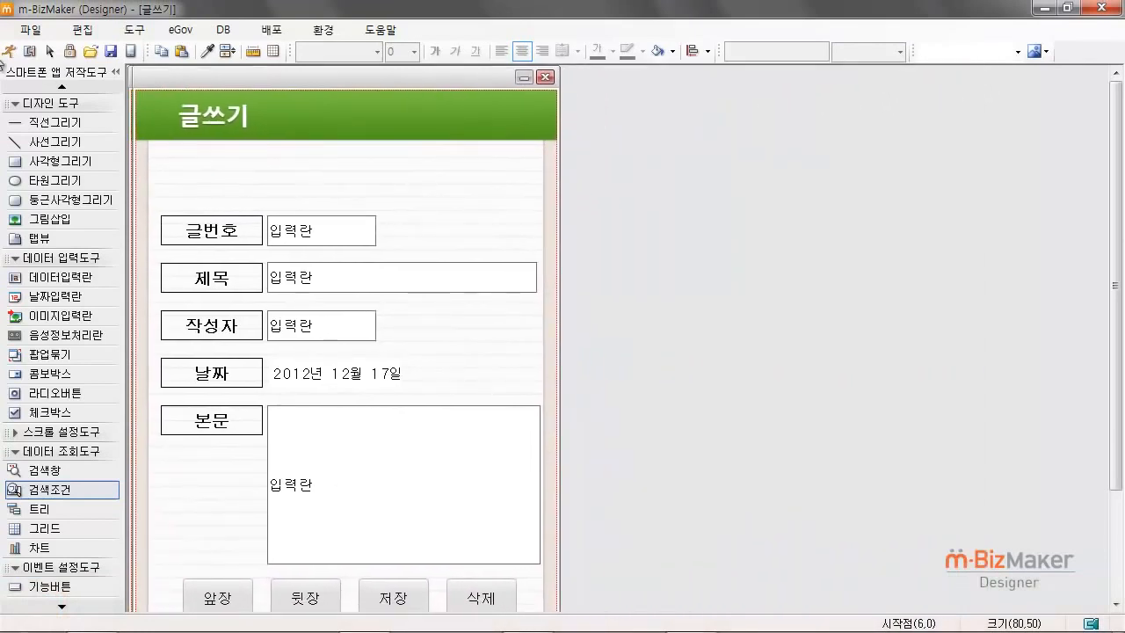
left_click(11, 53)
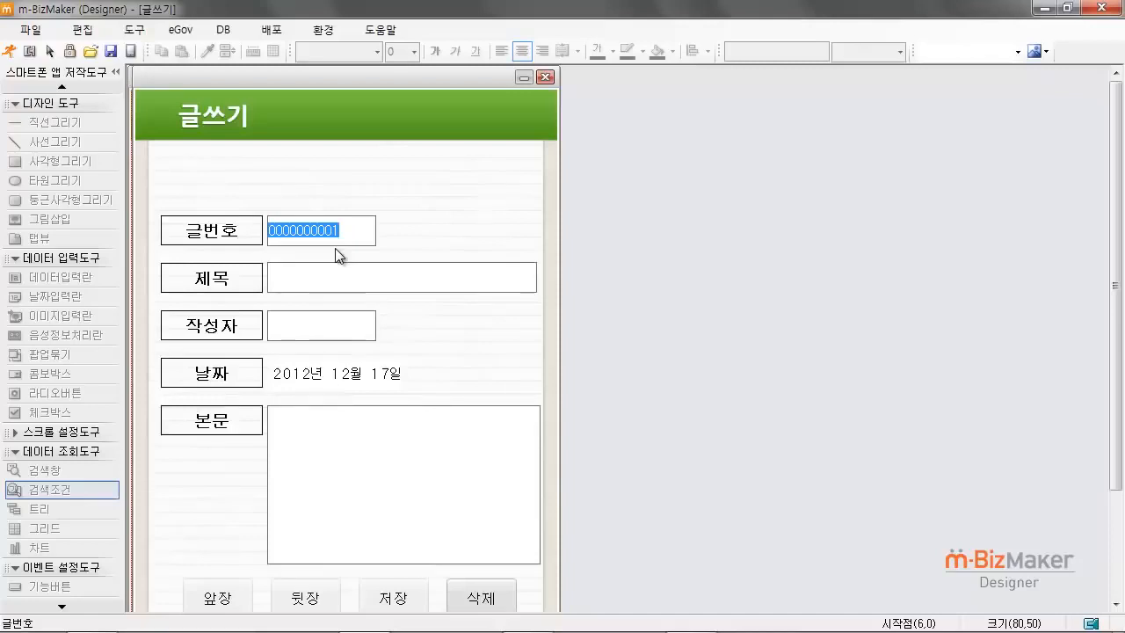
left_click(404, 605)
left_click(228, 605)
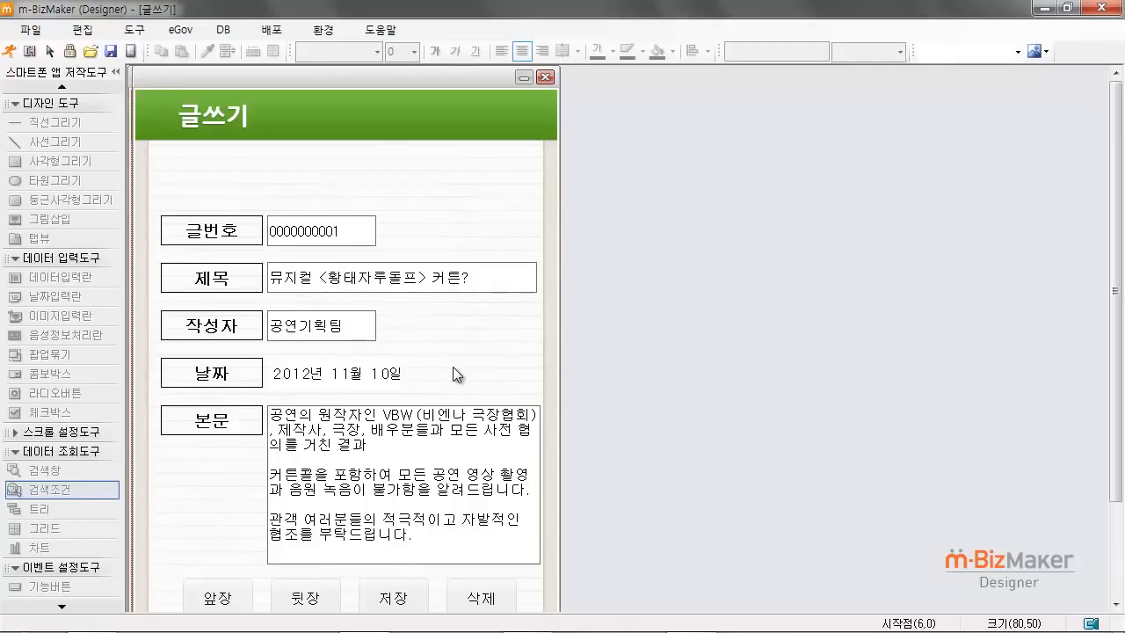
left_click(545, 77)
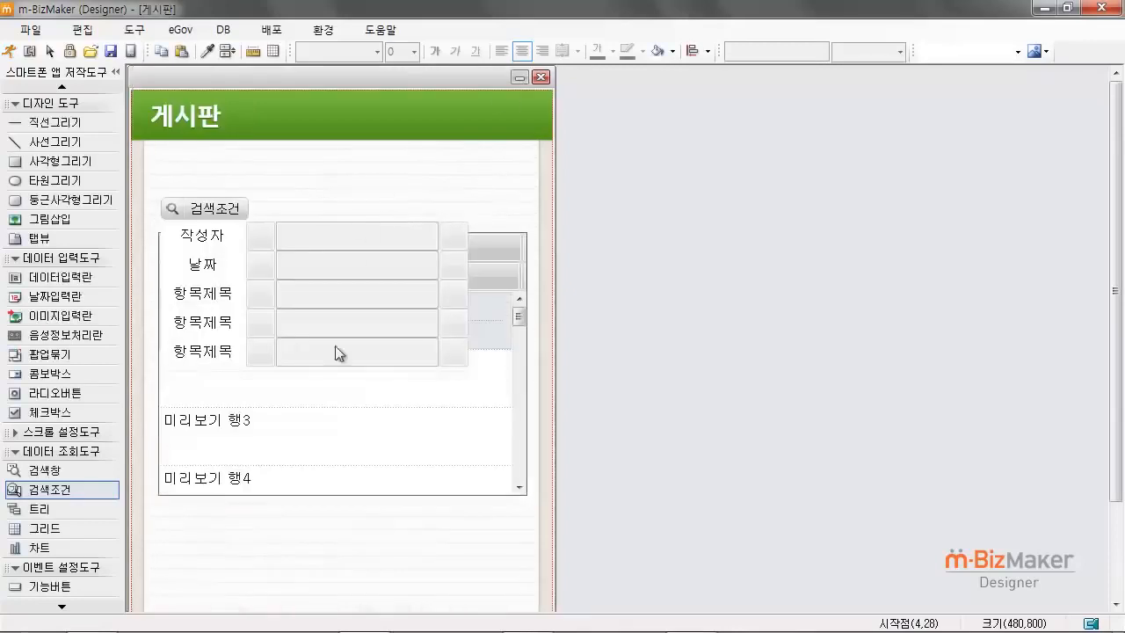
Step: Run the 게시판 page and check its post list and the fields offered by 검색조건
left_click_drag(393, 81, 455, 96)
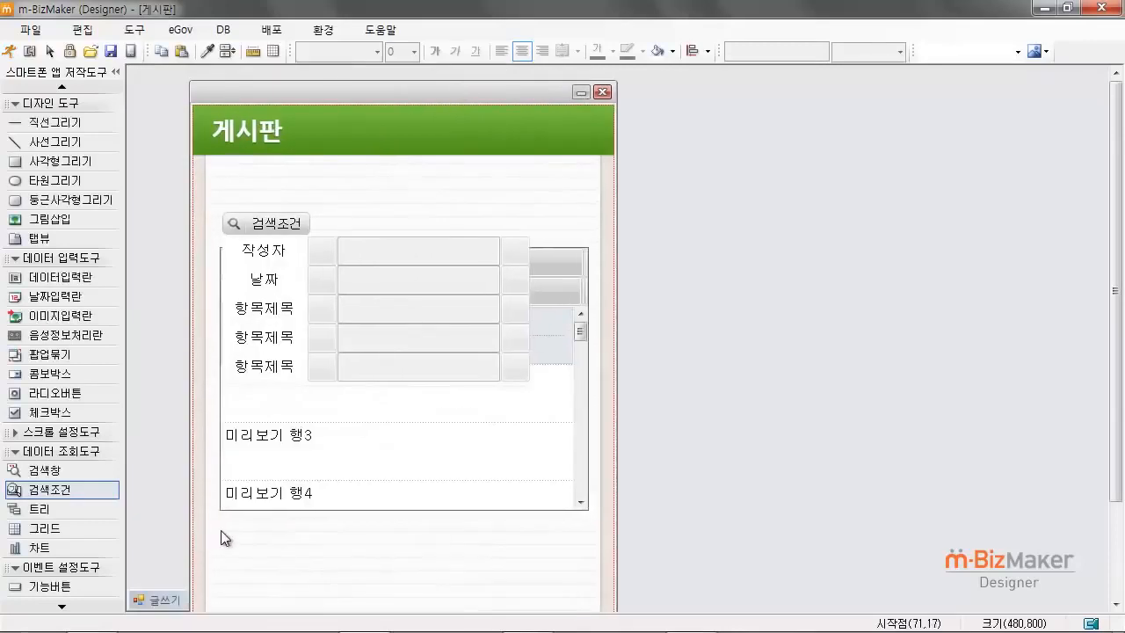
left_click(9, 51)
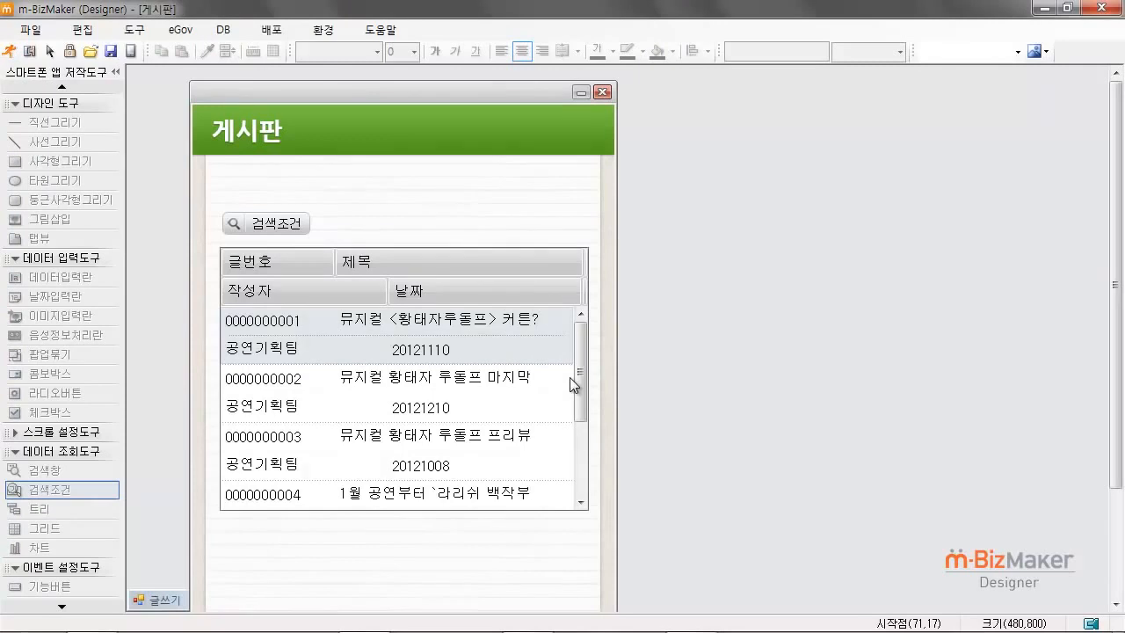
mouse_move(570, 377)
left_mouse_down()
mouse_move(575, 440)
mouse_move(584, 364)
left_mouse_up()
left_click(299, 226)
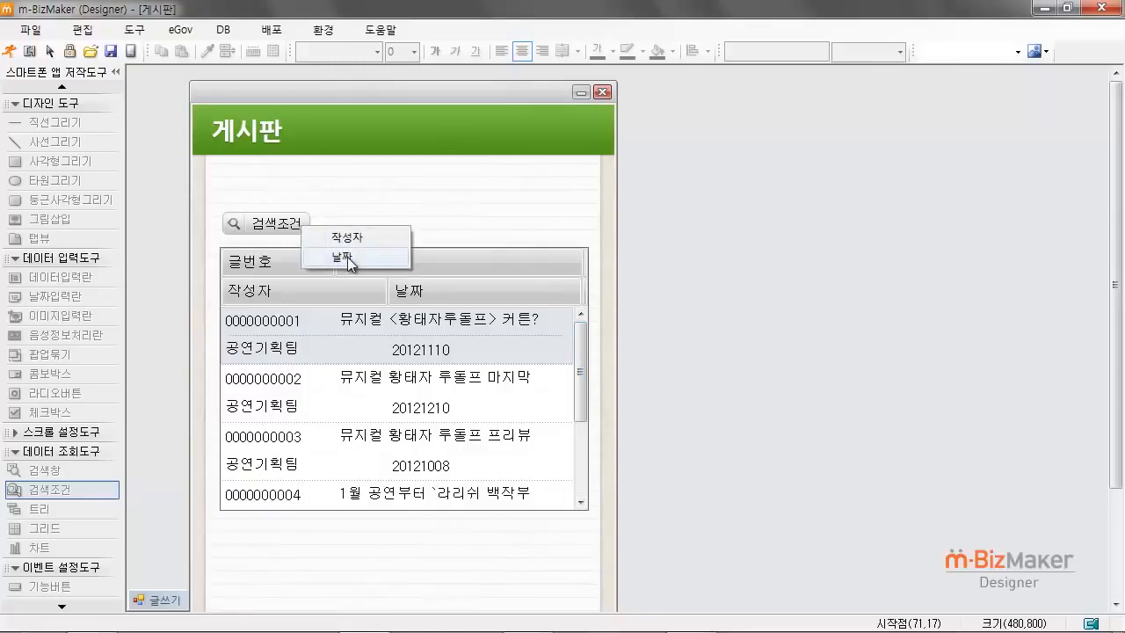
left_click(573, 231)
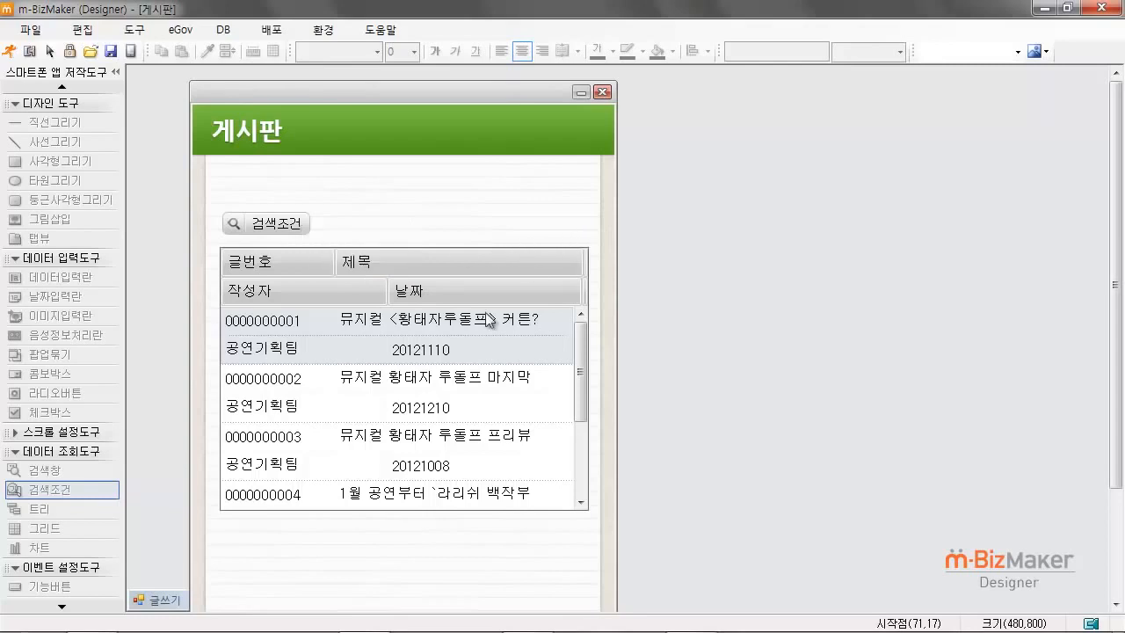
Step: Open the second post from the 게시판 list in the 글쓰기 form and move its window aside to view the contents
left_click(442, 405)
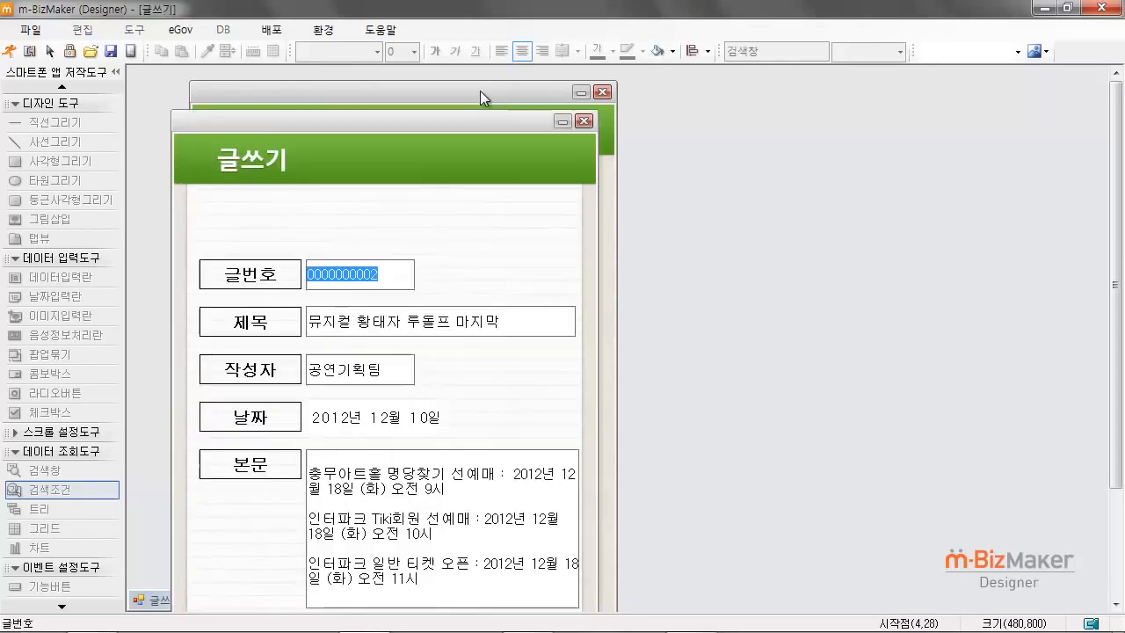
left_click_drag(479, 115, 490, 80)
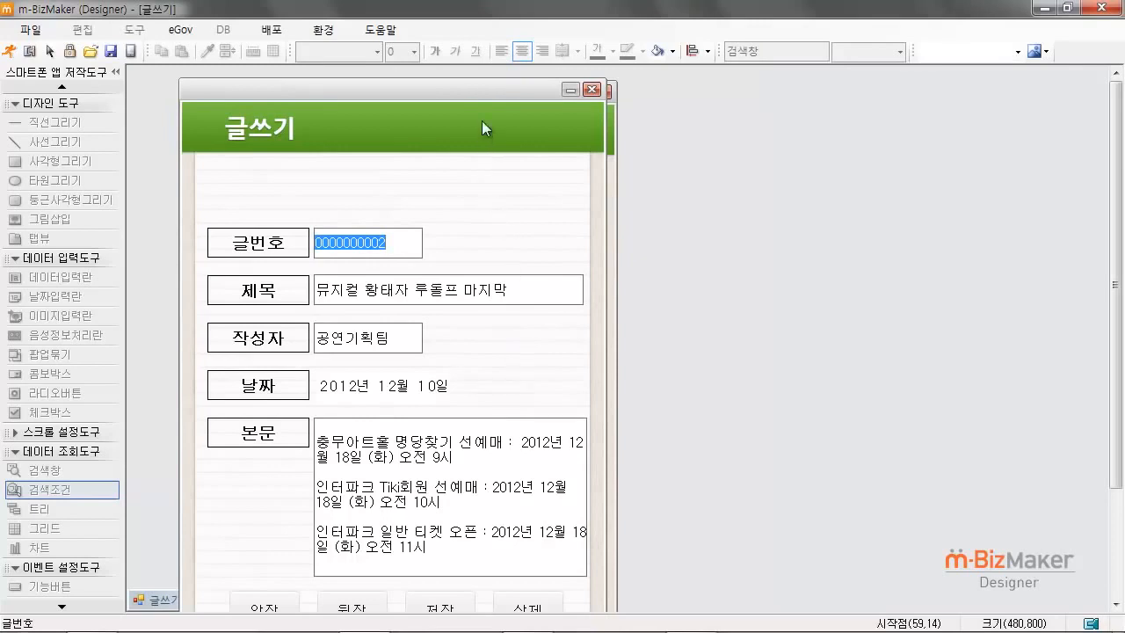
left_click_drag(482, 120, 431, 88)
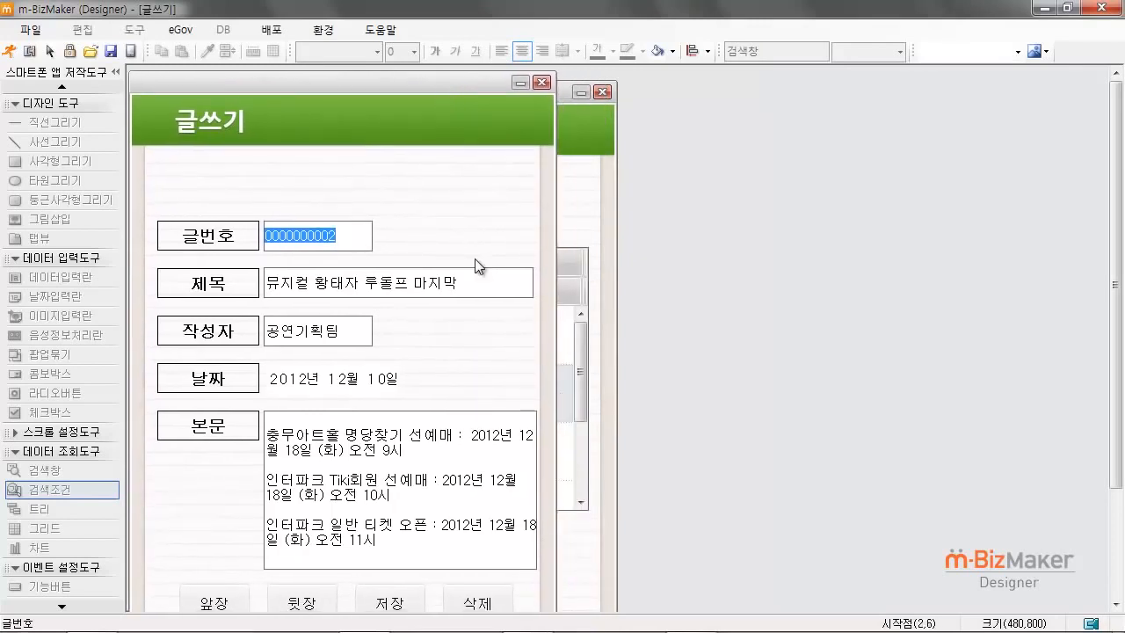